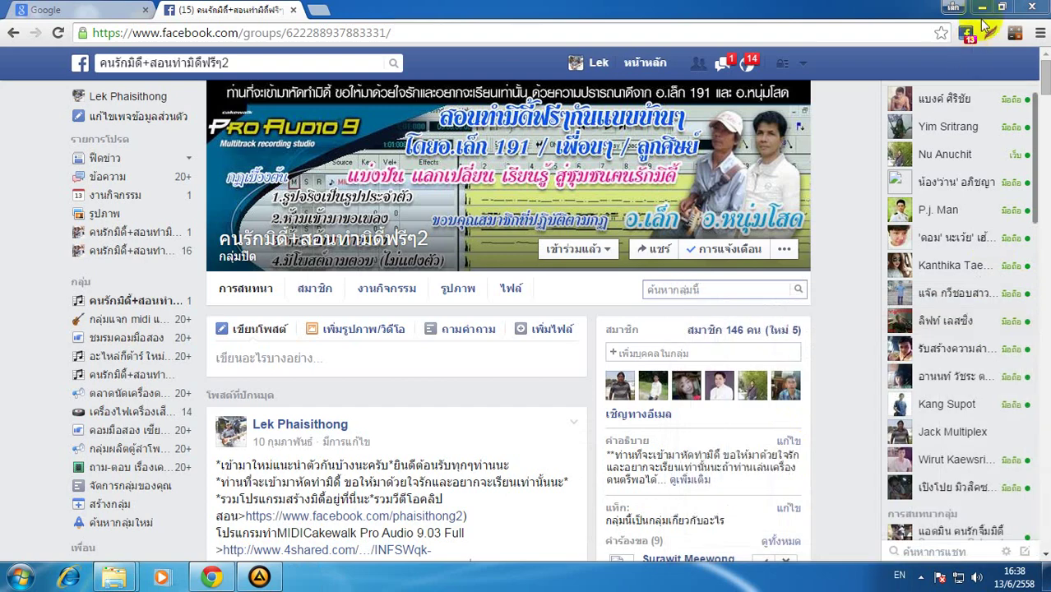
# Step: Minimize the browser and run SETUPCW9.EXE from the Cakewalk Pro Audio 9.03 Full folder on drive D
pyautogui.click(981, 6)
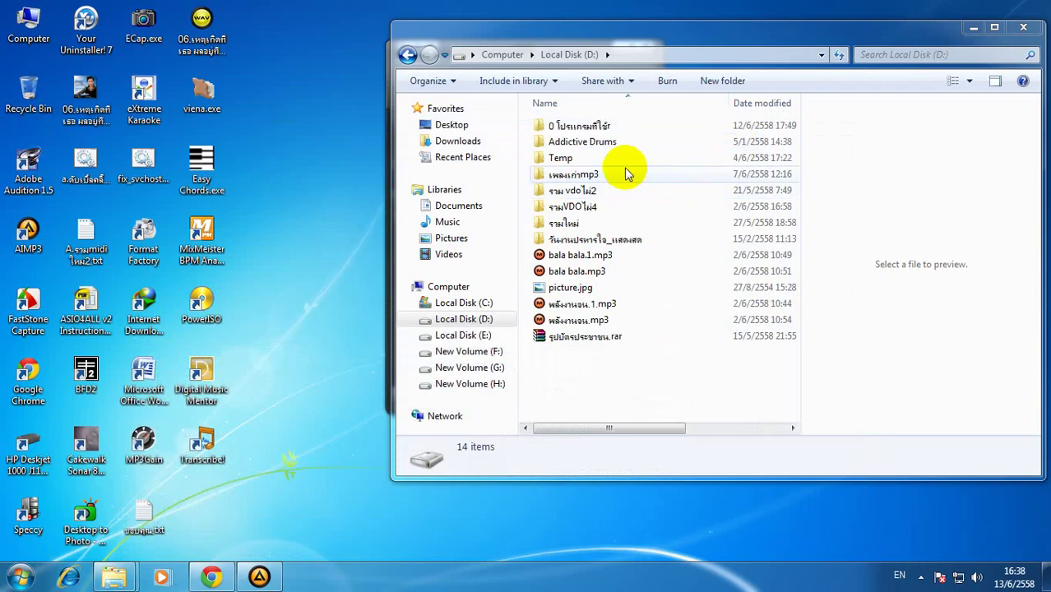
pyautogui.doubleClick(582, 130)
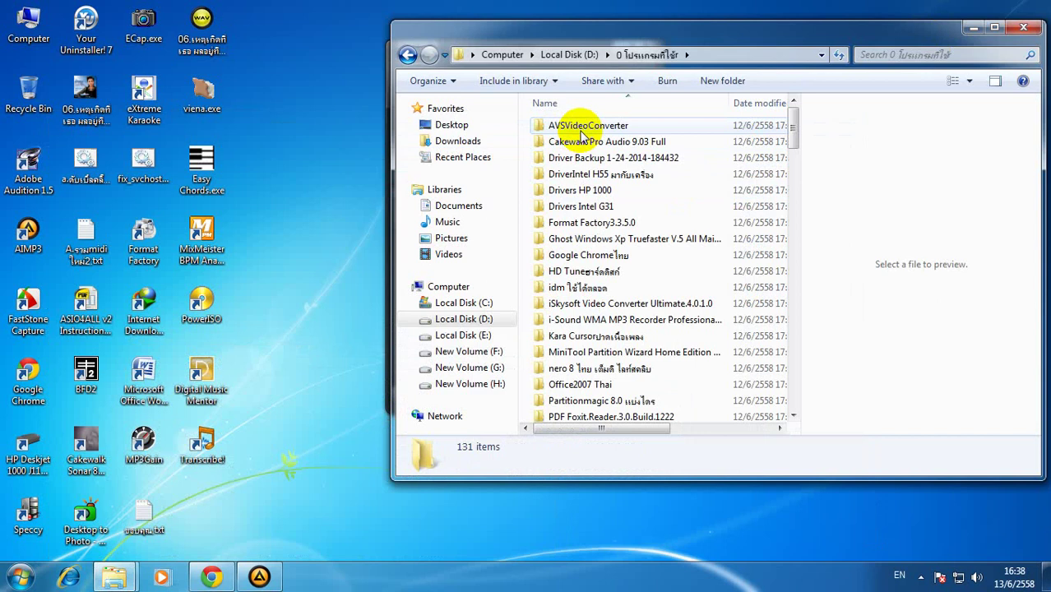
pyautogui.doubleClick(582, 143)
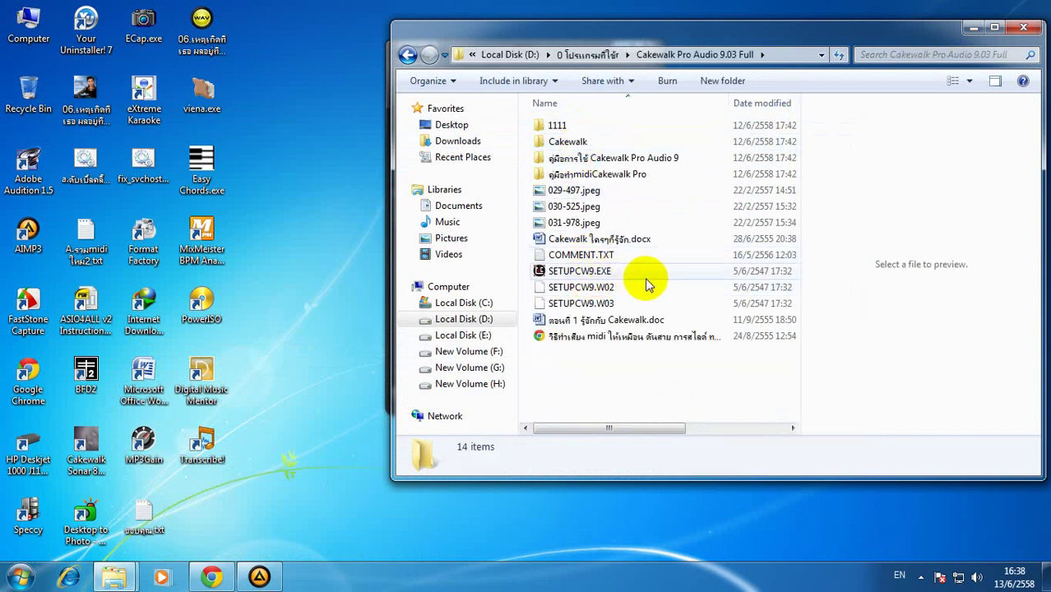
pyautogui.doubleClick(567, 277)
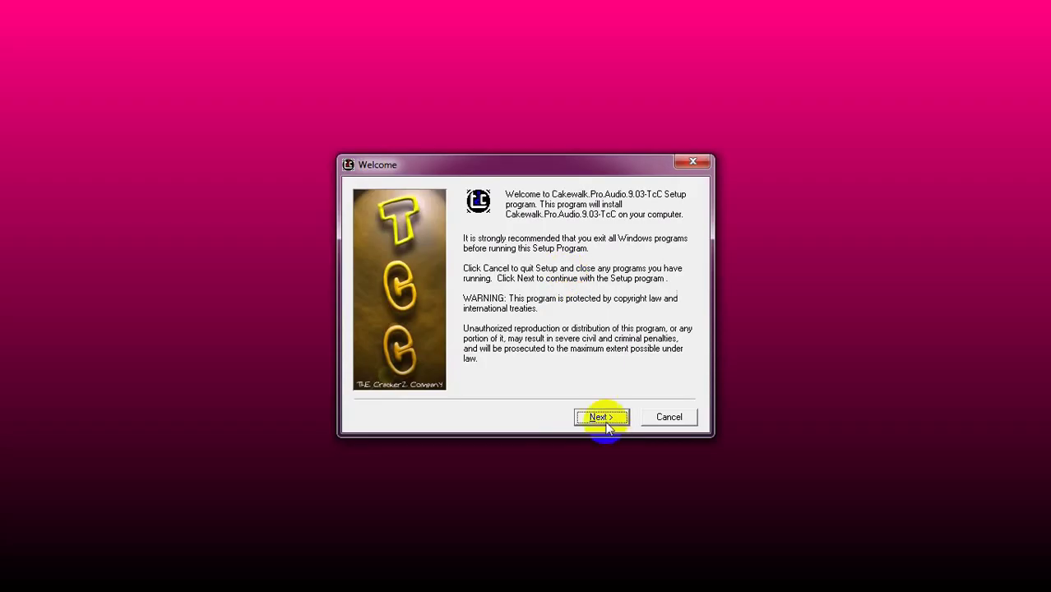
# Step: Install Cakewalk Pro Audio 9.03 into C:\audio\cw9 with the program group Cakewalk and finish the setup
pyautogui.click(608, 420)
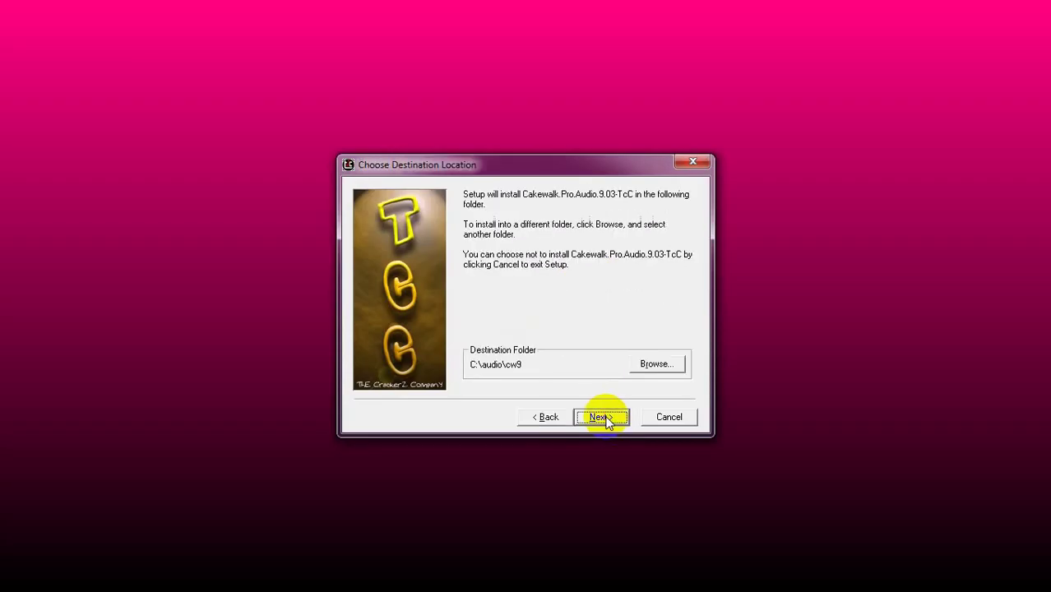
pyautogui.click(606, 417)
pyautogui.click(607, 418)
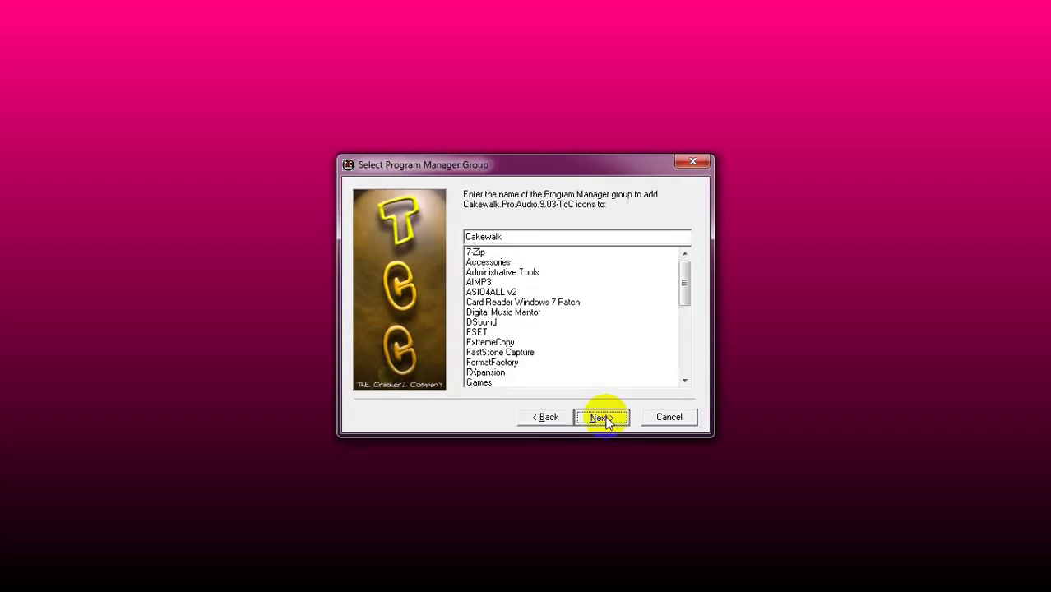
pyautogui.click(603, 418)
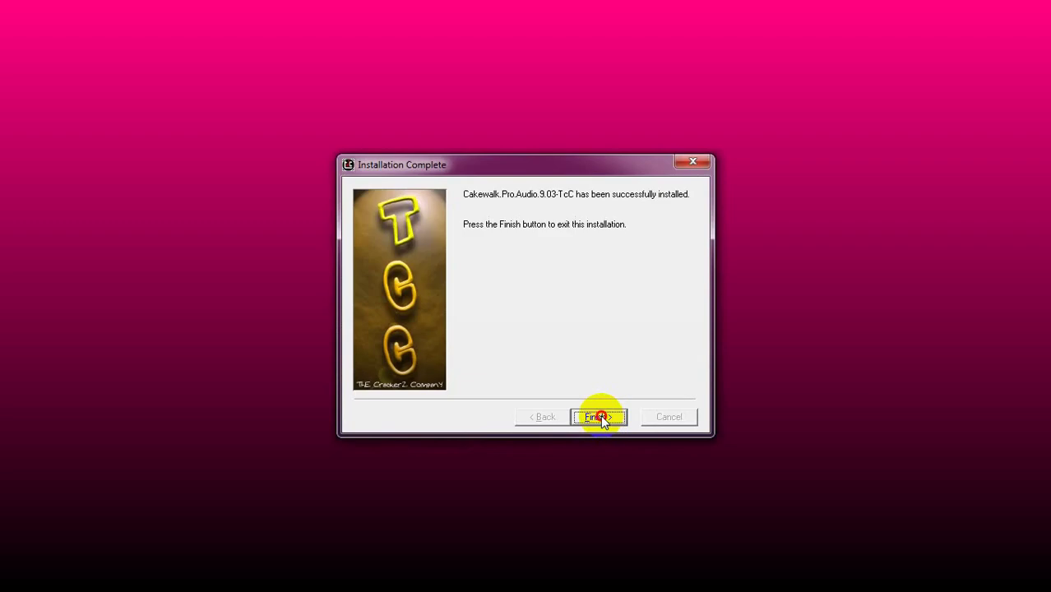
pyautogui.click(601, 416)
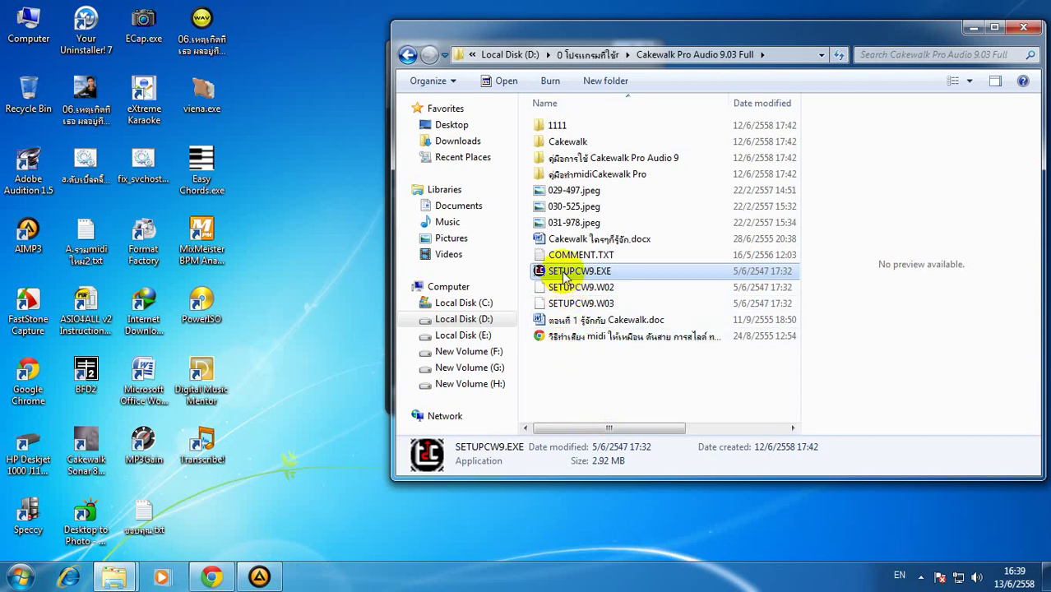
# Step: Examine the shortcuts in the Cakewalk group among the installed programs
pyautogui.click(18, 582)
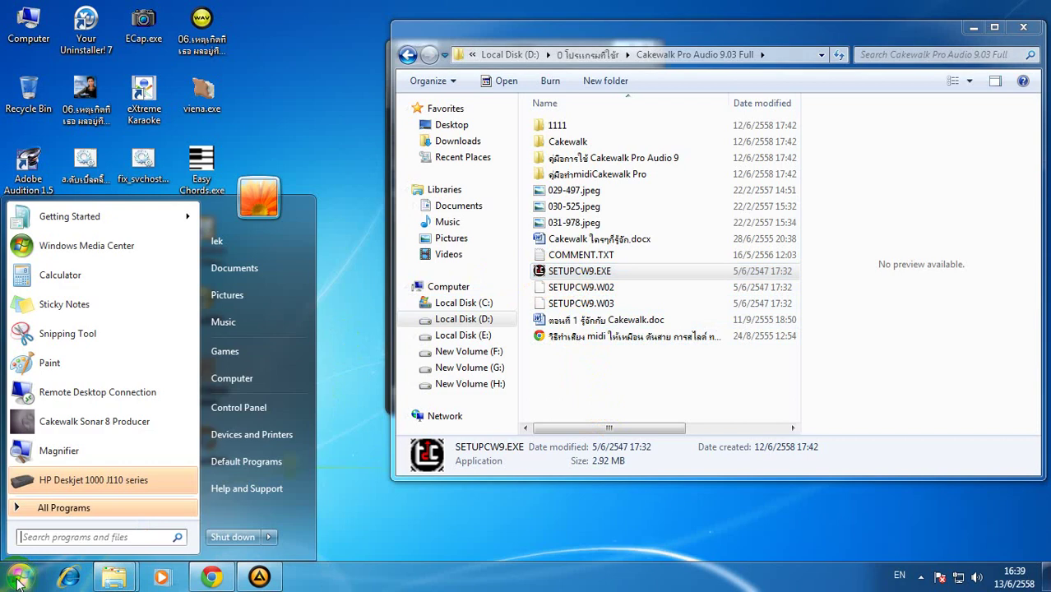
pyautogui.click(64, 508)
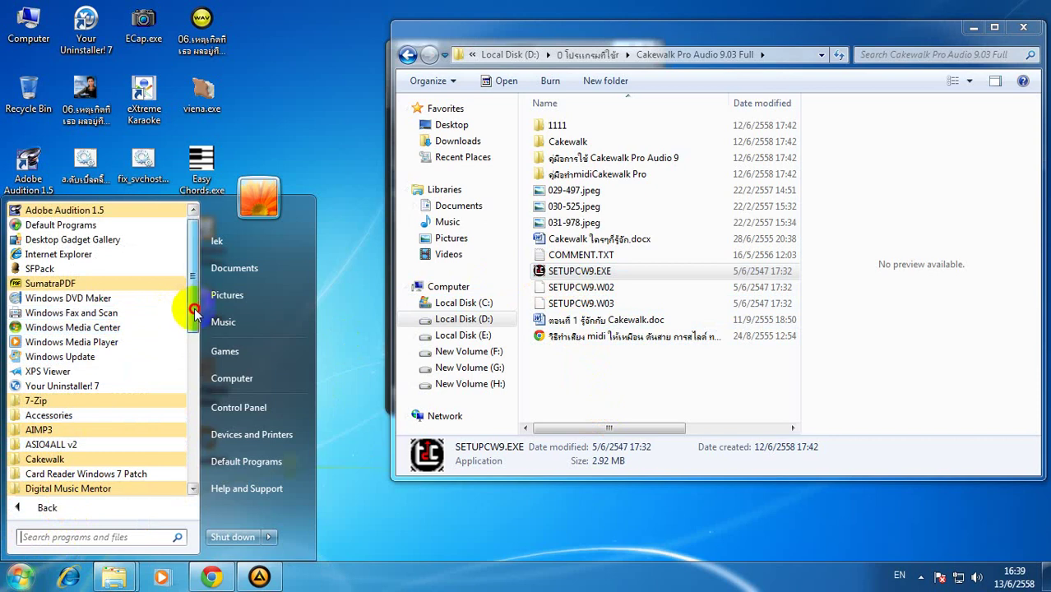
pyautogui.moveTo(194, 309)
pyautogui.mouseDown()
pyautogui.moveTo(183, 477)
pyautogui.moveTo(181, 320)
pyautogui.mouseUp()
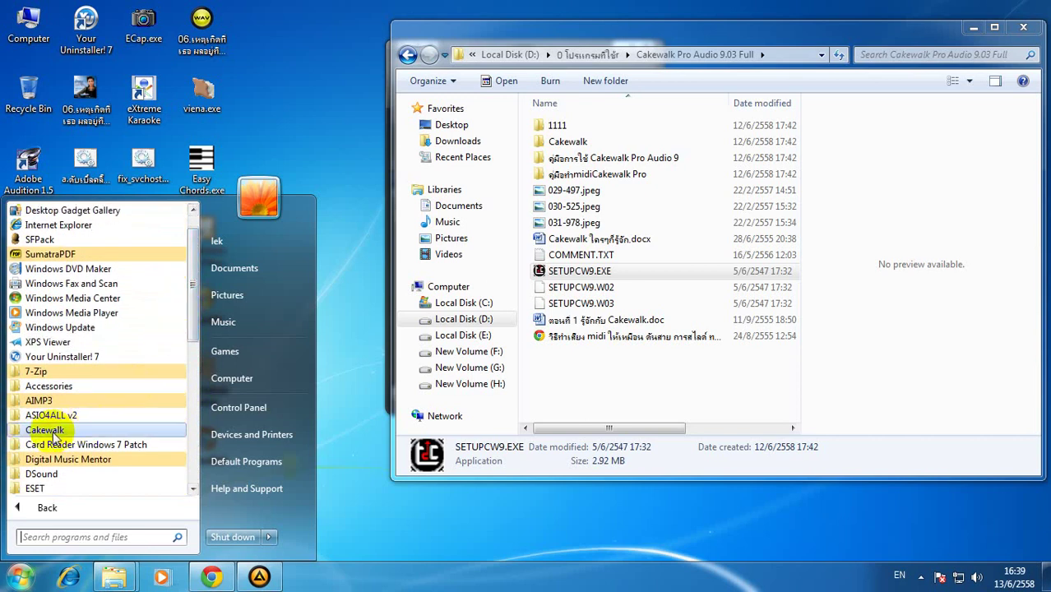
pyautogui.click(49, 433)
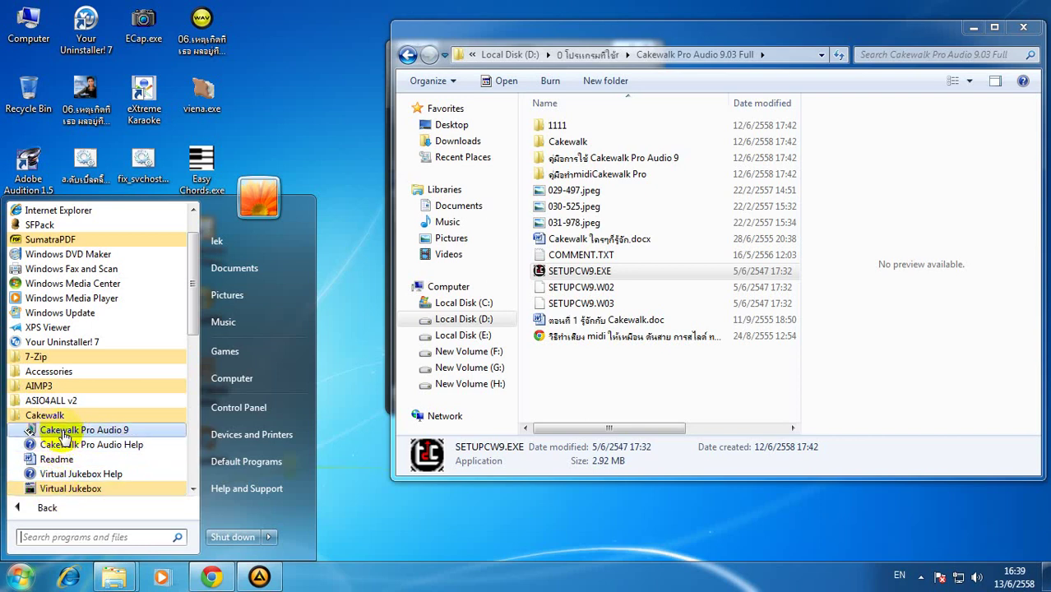
# Step: Browse to the installation folder C:\Audio\cw9 and locate the VJukebox.exe program file
pyautogui.click(27, 45)
pyautogui.doubleClick(26, 45)
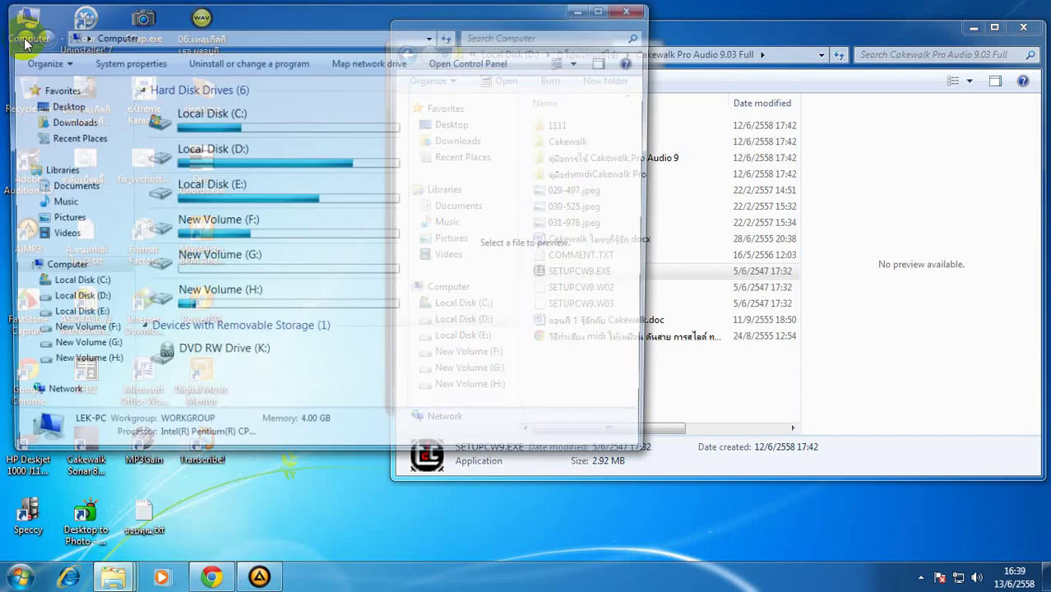
pyautogui.doubleClick(215, 125)
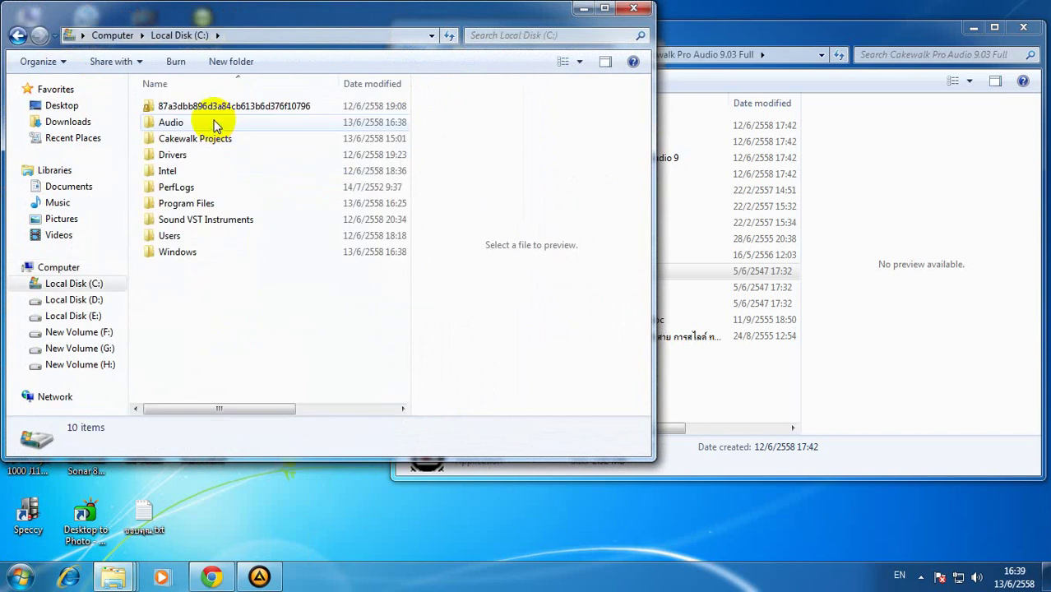
pyautogui.doubleClick(168, 129)
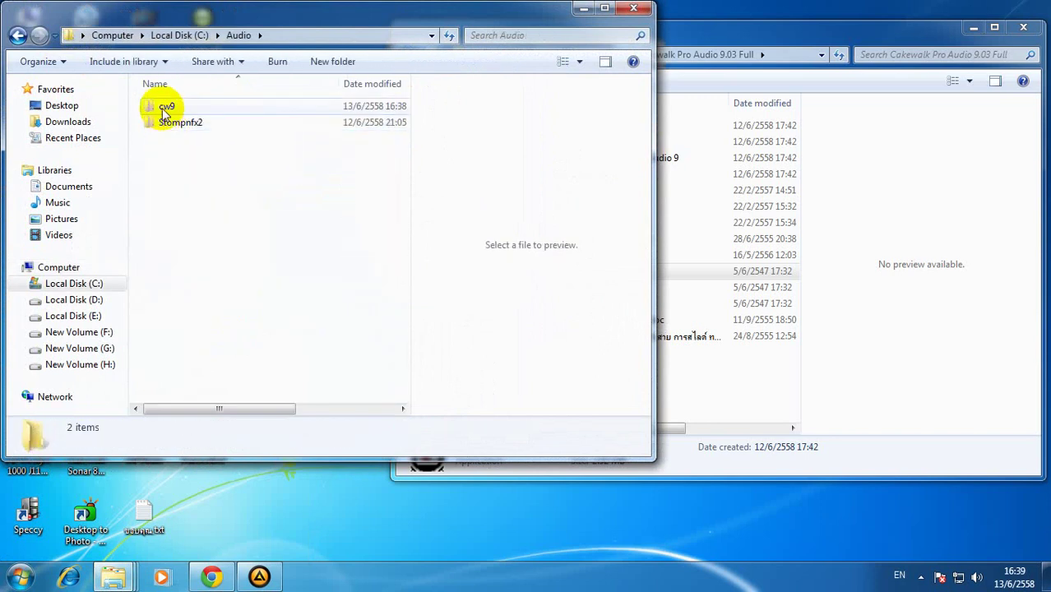
pyautogui.doubleClick(169, 110)
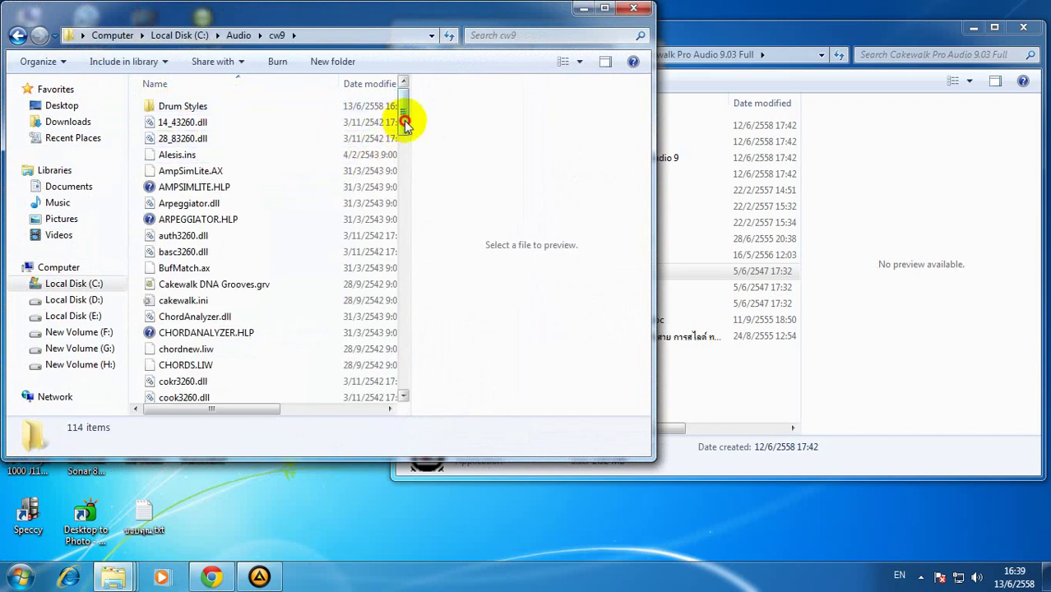
pyautogui.moveTo(405, 122); pyautogui.dragTo(404, 381)
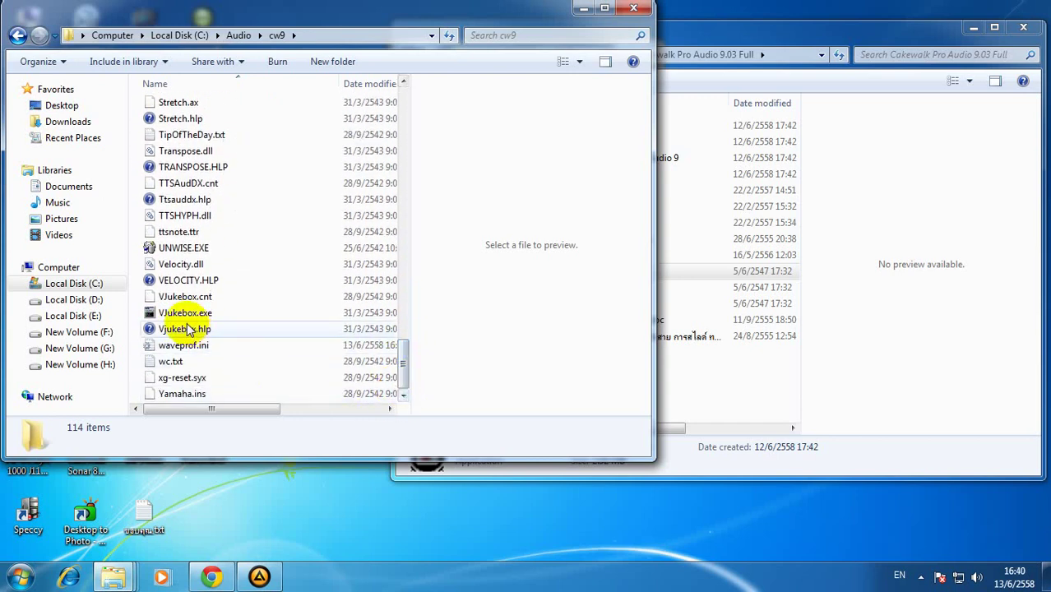
pyautogui.moveTo(186, 320)
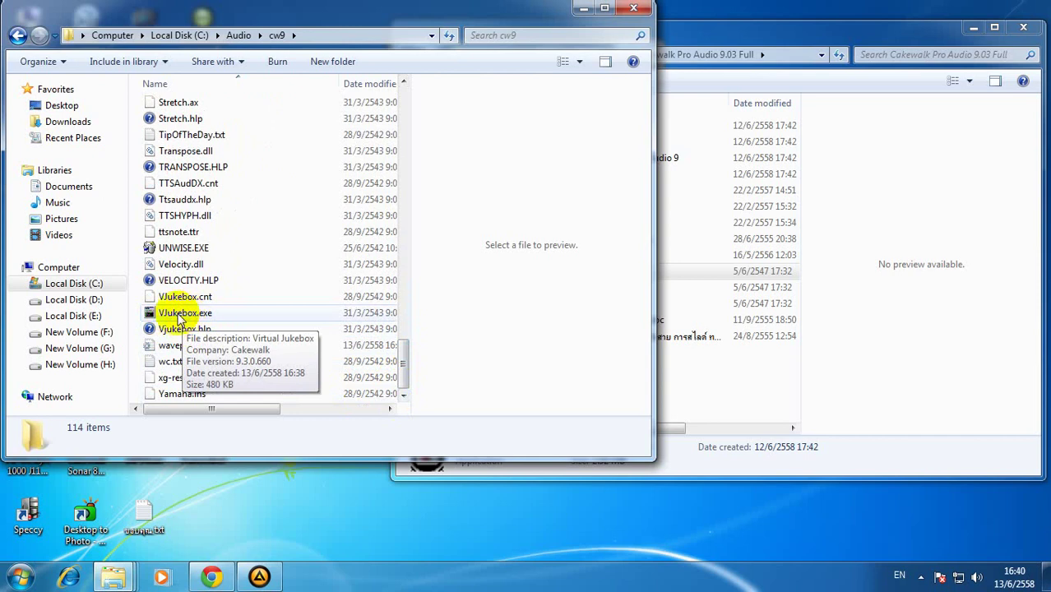
# Step: Launch Virtual Jukebox from the Cakewalk program group and let Wave Profiler test the audio hardware
pyautogui.click(16, 579)
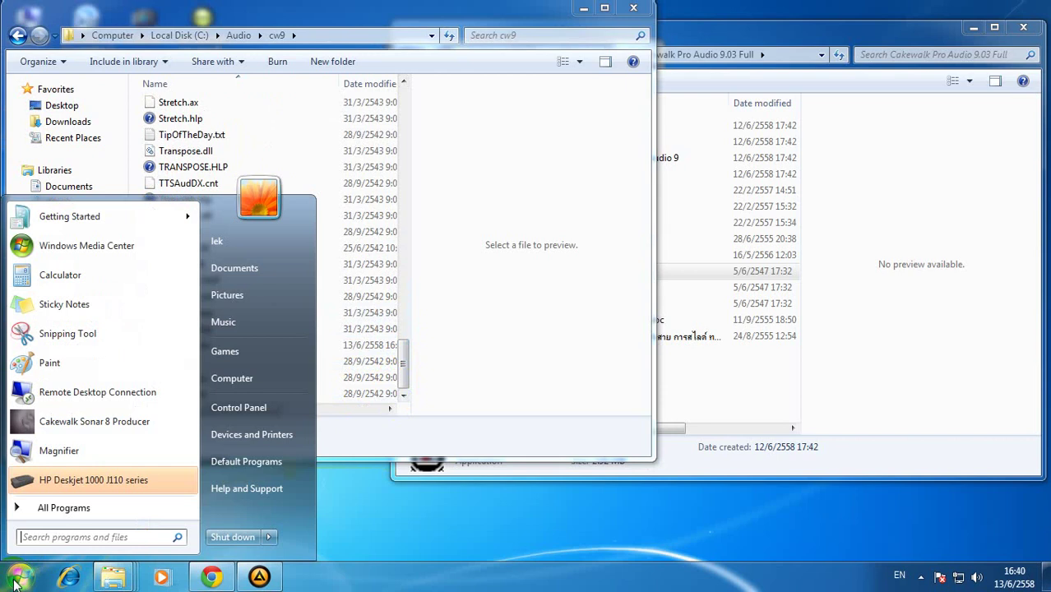
pyautogui.click(69, 509)
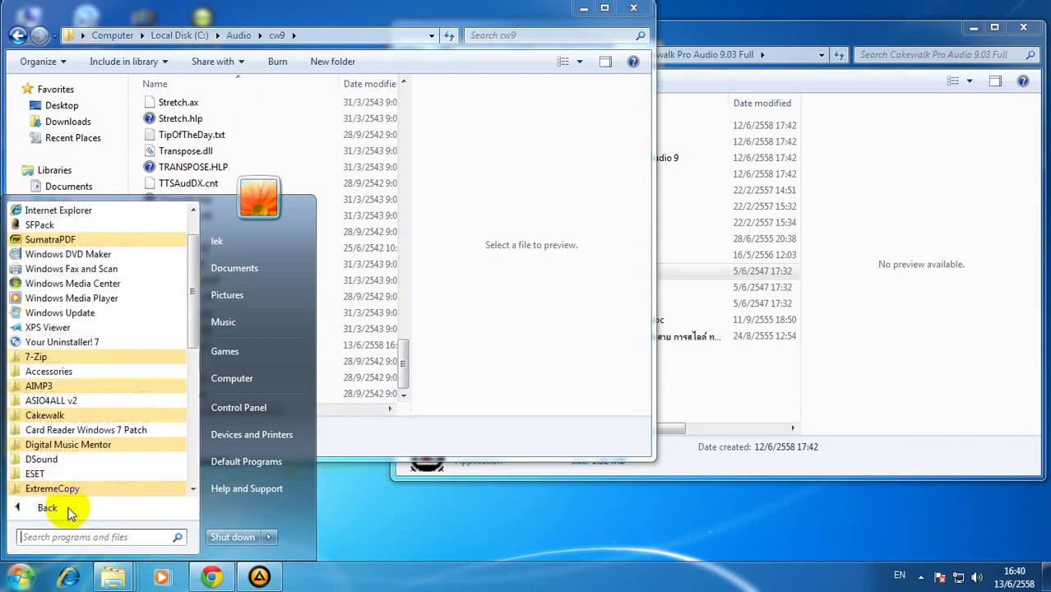
pyautogui.click(56, 417)
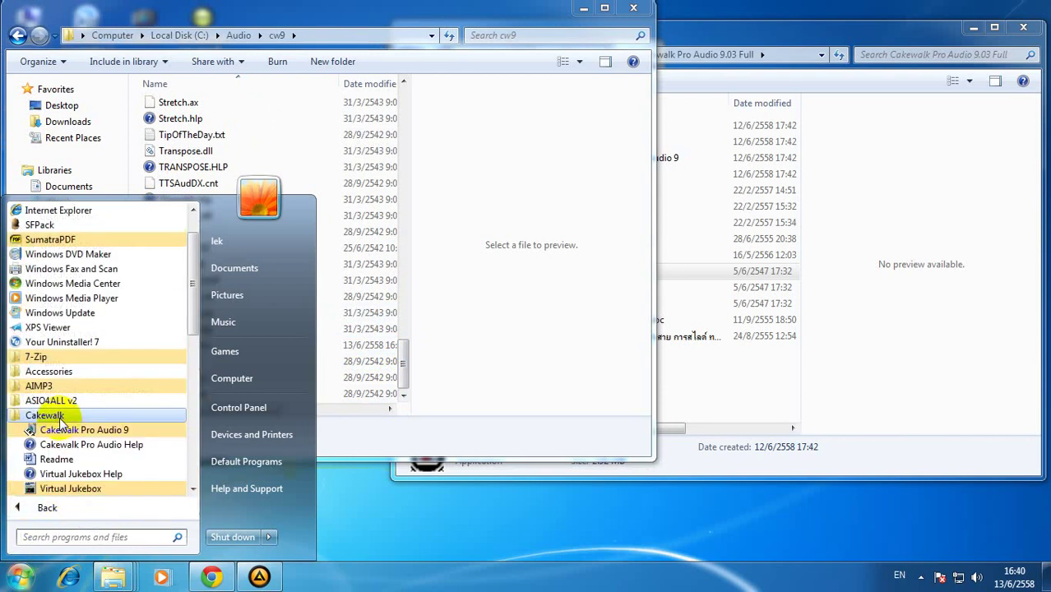
pyautogui.click(66, 490)
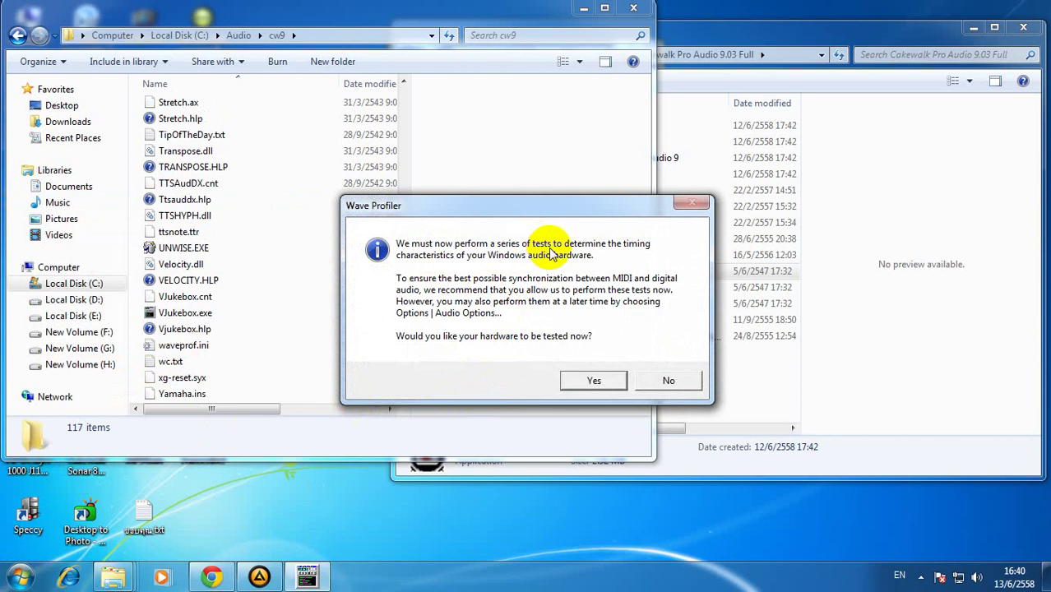
pyautogui.click(587, 385)
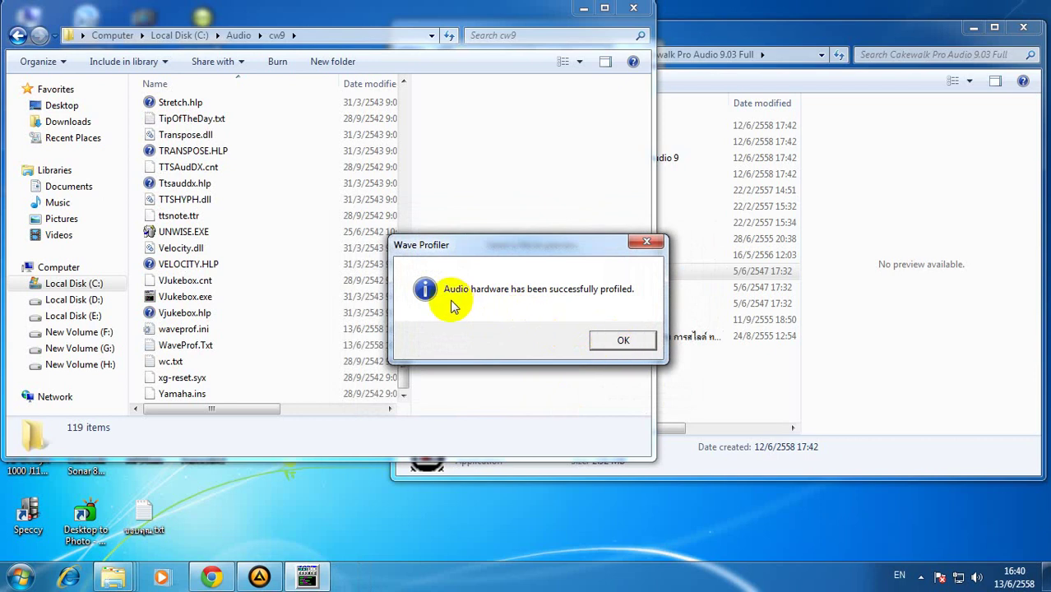
pyautogui.click(623, 340)
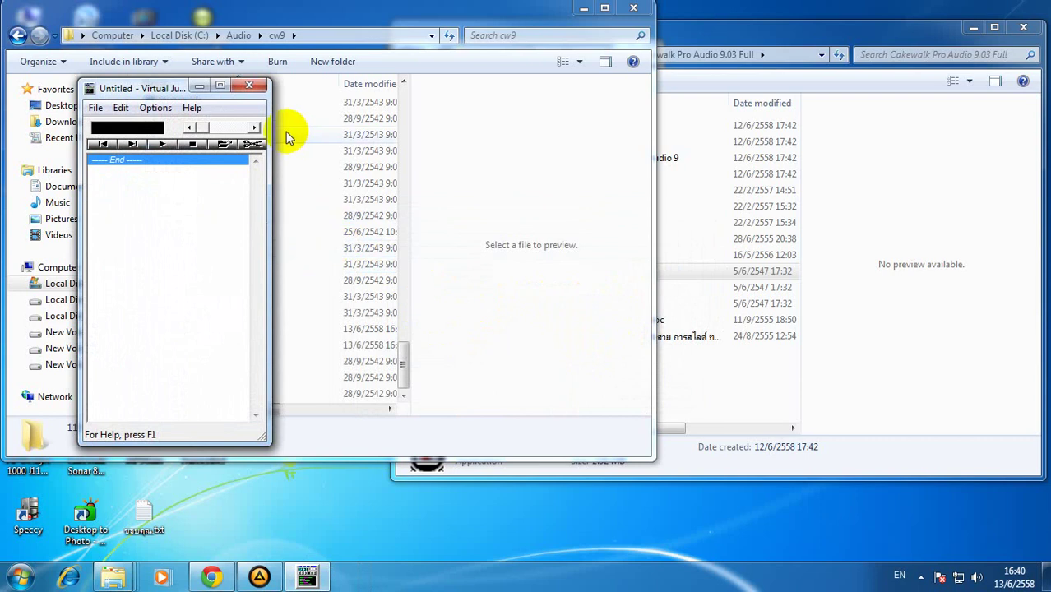
# Step: Insert the file 06.เหตุเกิดที่เธอ ผลอยู่ที่ฉัน.wav from the Desktop into the Virtual Jukebox playlist
pyautogui.click(154, 108)
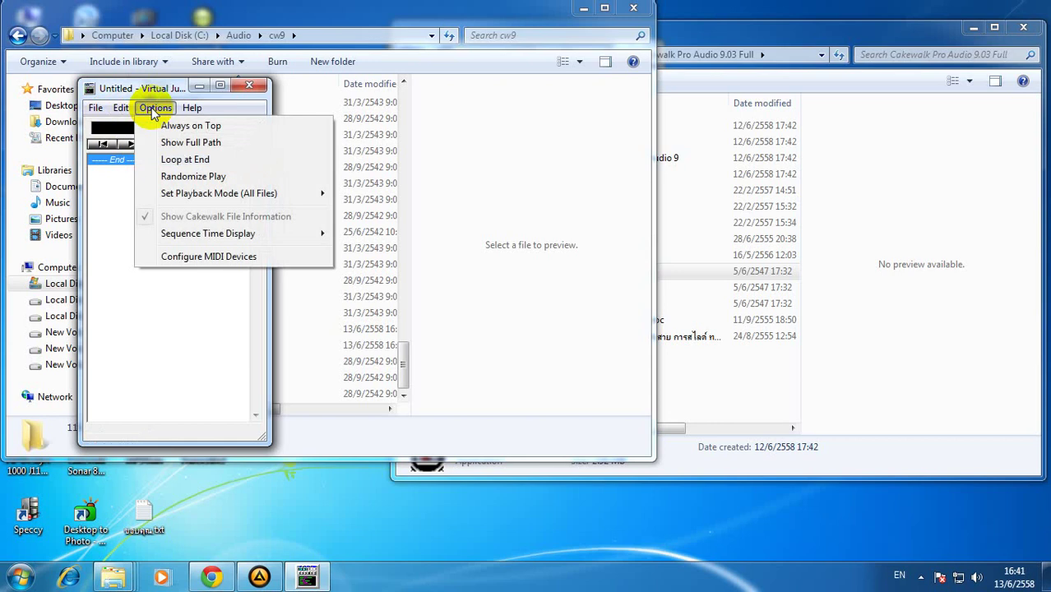
pyautogui.moveTo(121, 112)
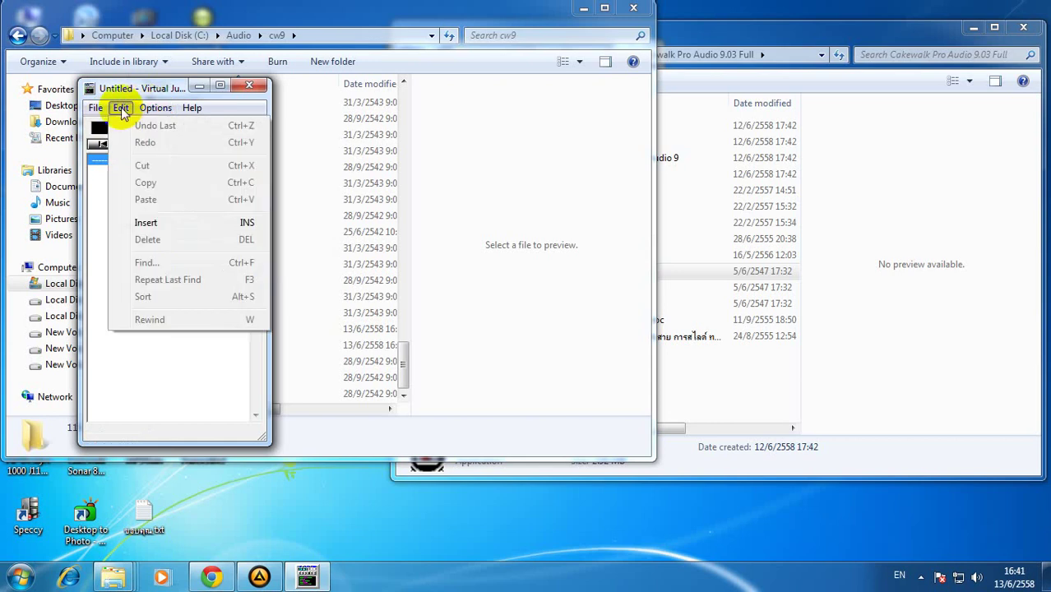
pyautogui.click(151, 224)
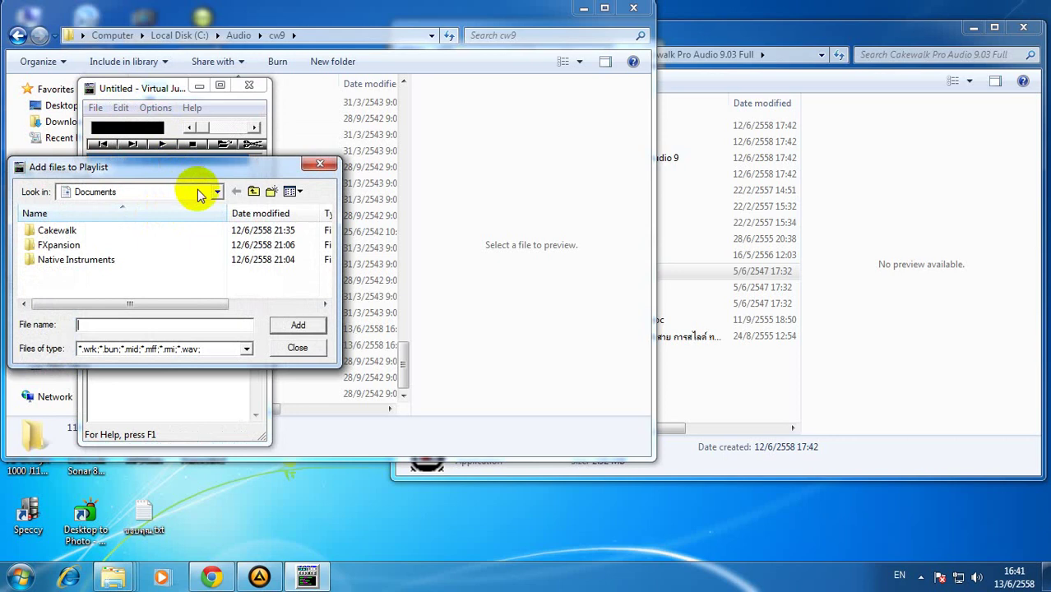
pyautogui.click(216, 191)
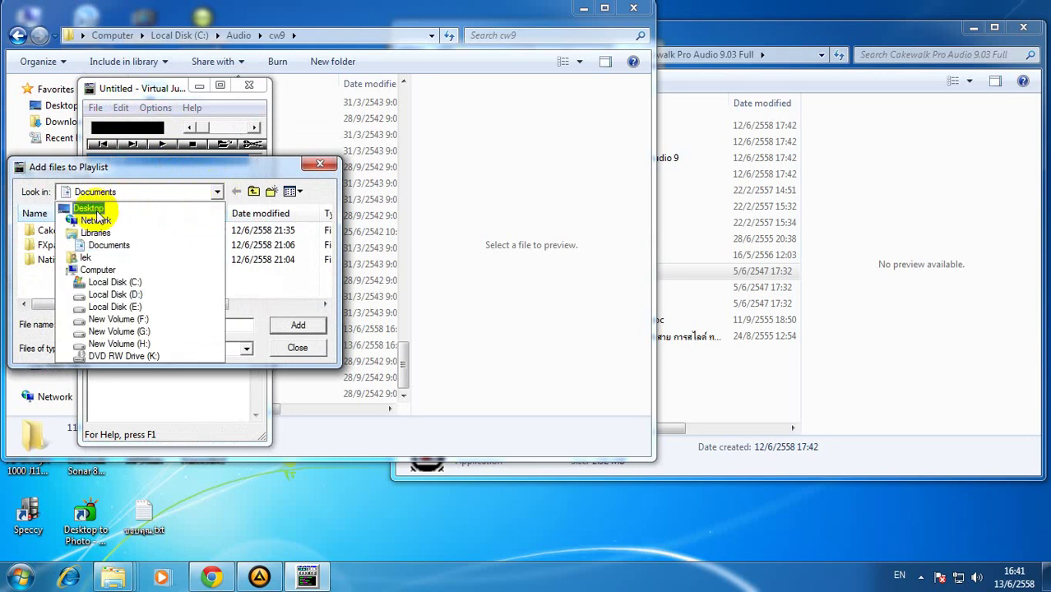
pyautogui.click(93, 212)
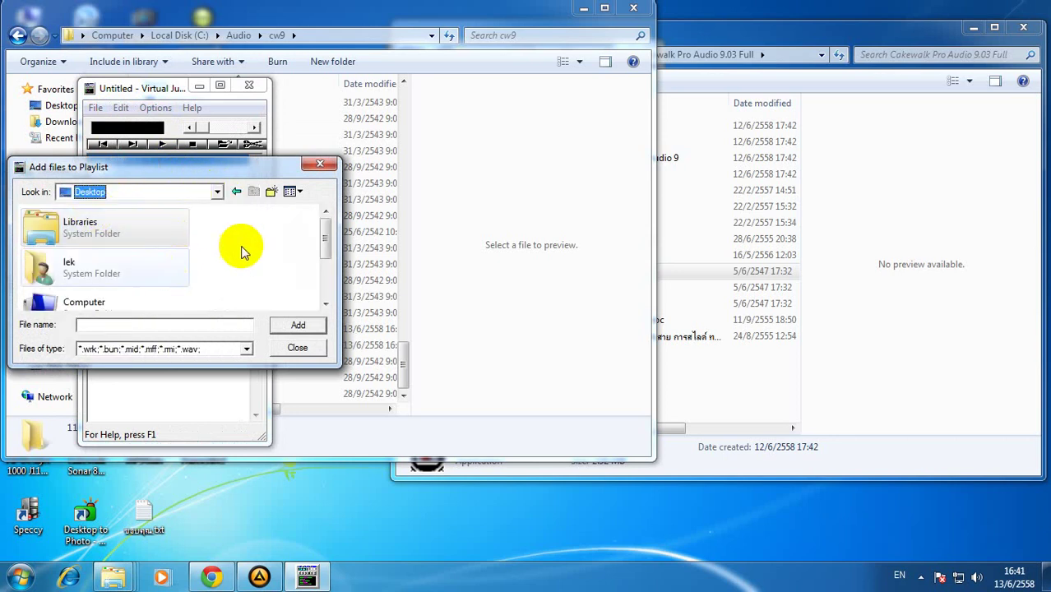
pyautogui.moveTo(325, 237); pyautogui.dragTo(328, 302)
pyautogui.click(103, 284)
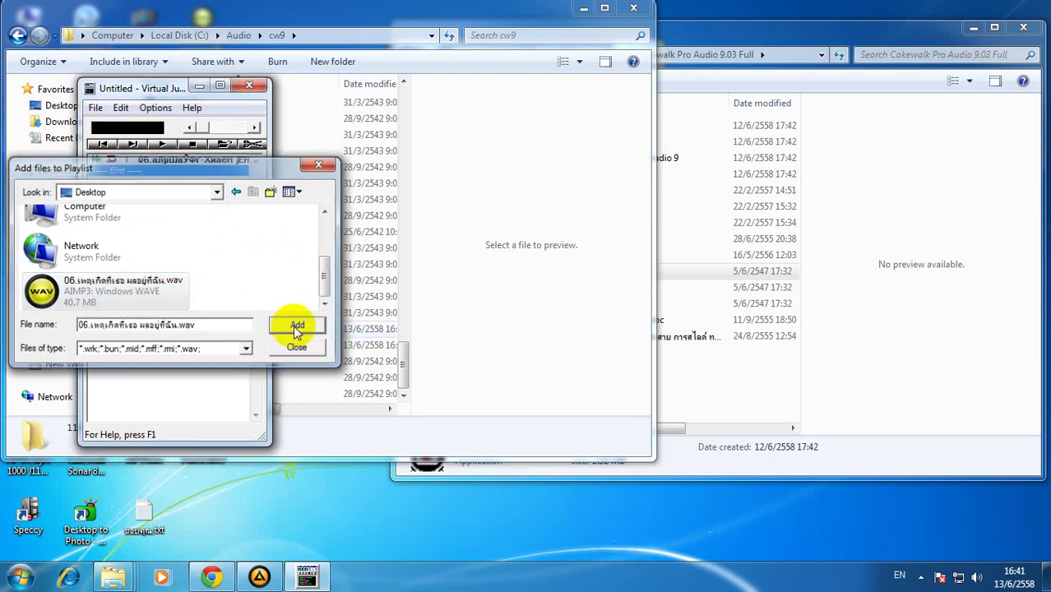
pyautogui.click(297, 326)
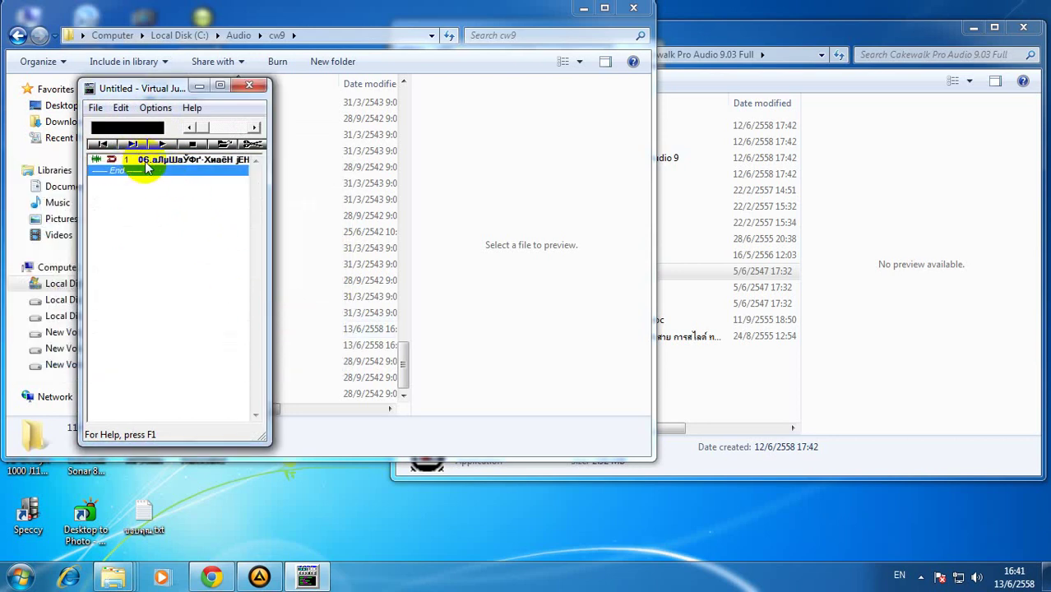
# Step: Play the WAV file in the playlist, and close Virtual Jukebox and the open folder windows
pyautogui.doubleClick(164, 160)
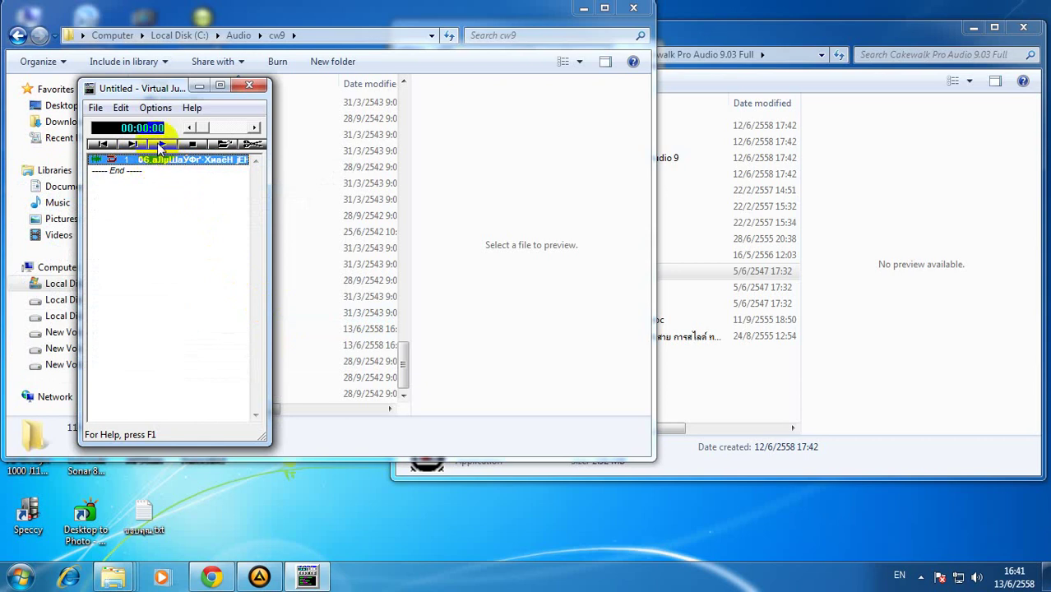
pyautogui.click(160, 146)
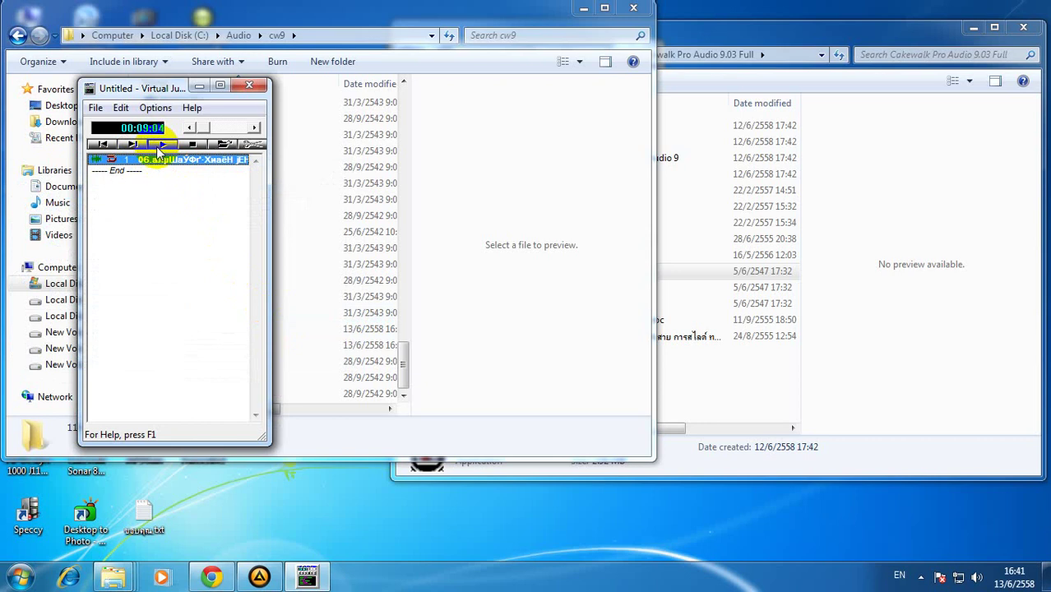
pyautogui.click(251, 88)
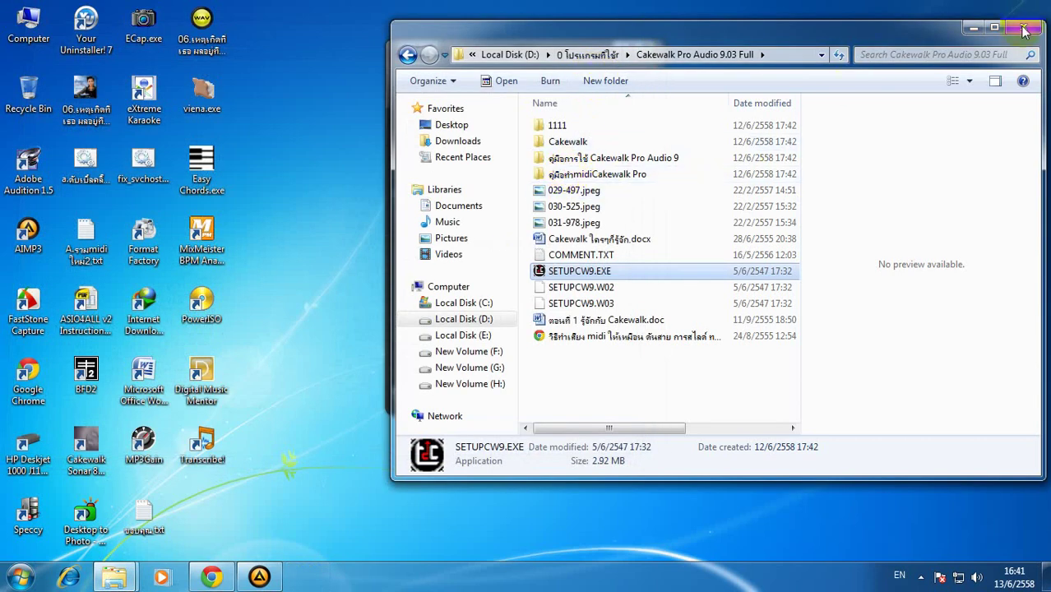
pyautogui.click(1024, 29)
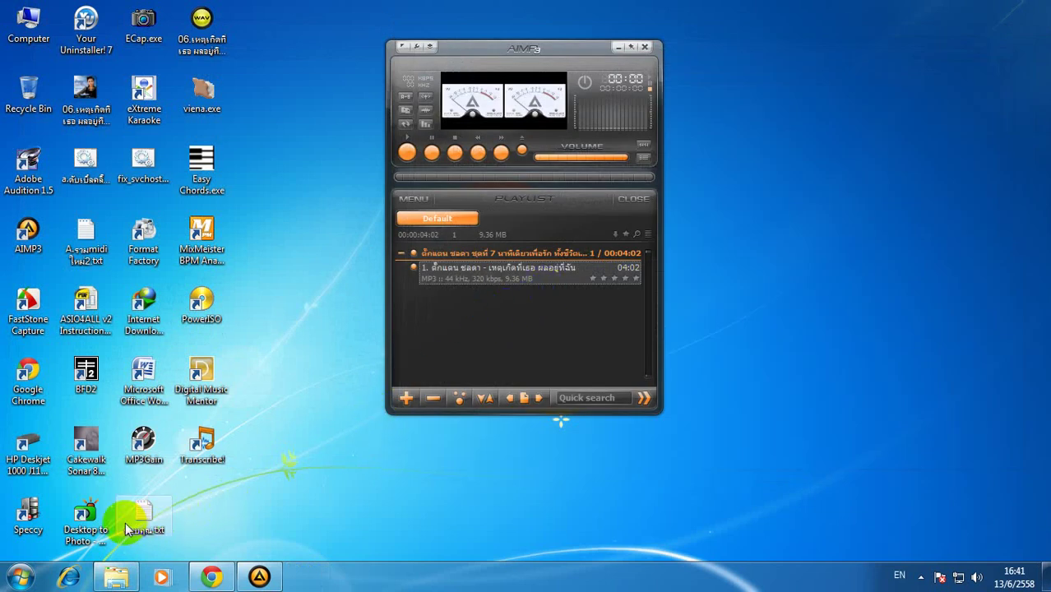
# Step: Create a desktop shortcut for Cakewalk Pro Audio 9 from the Cakewalk program group
pyautogui.click(18, 579)
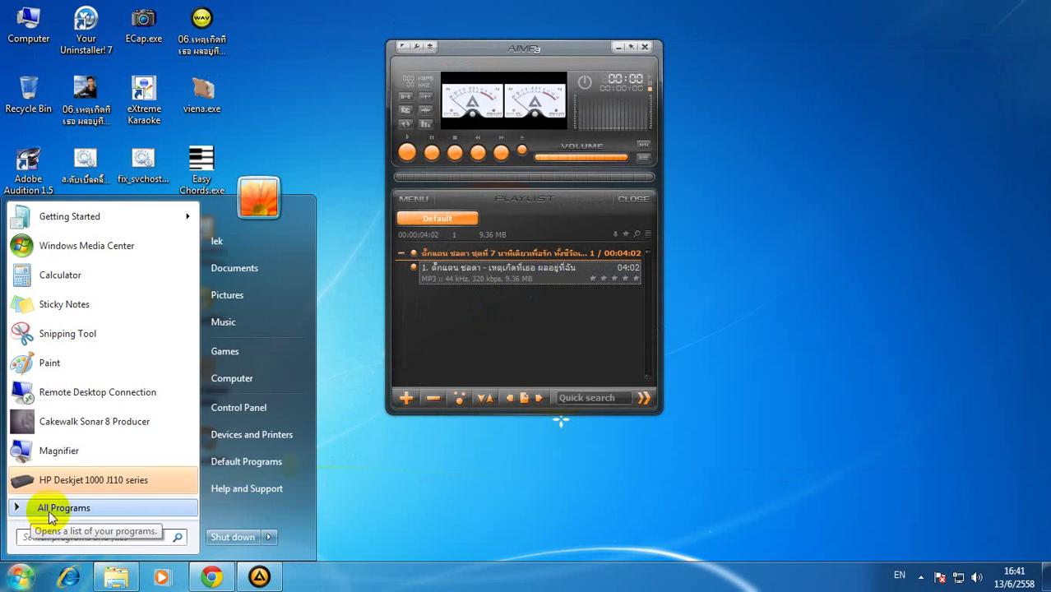
pyautogui.click(50, 510)
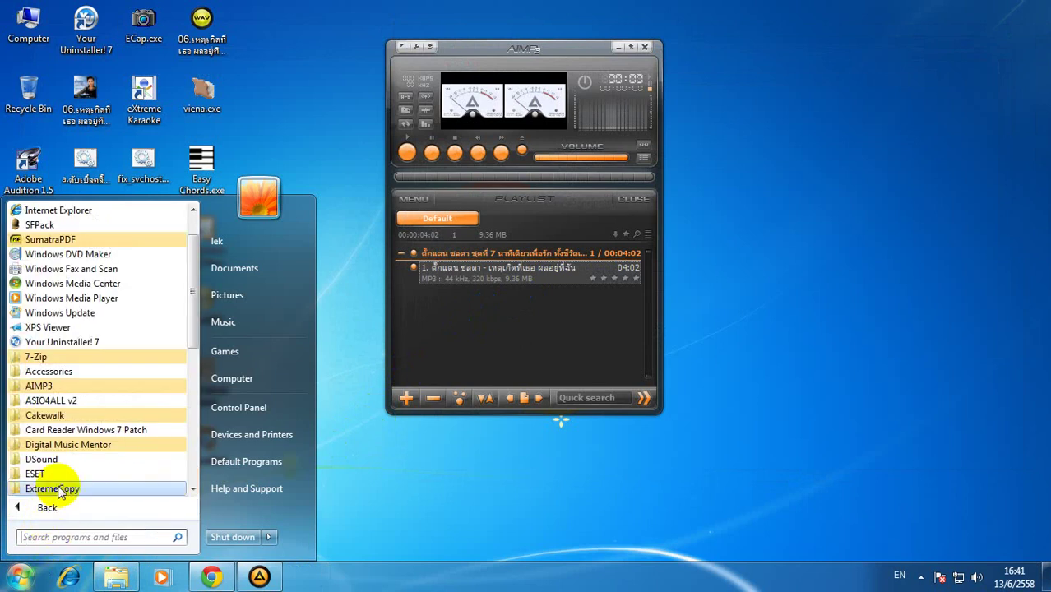
pyautogui.click(50, 417)
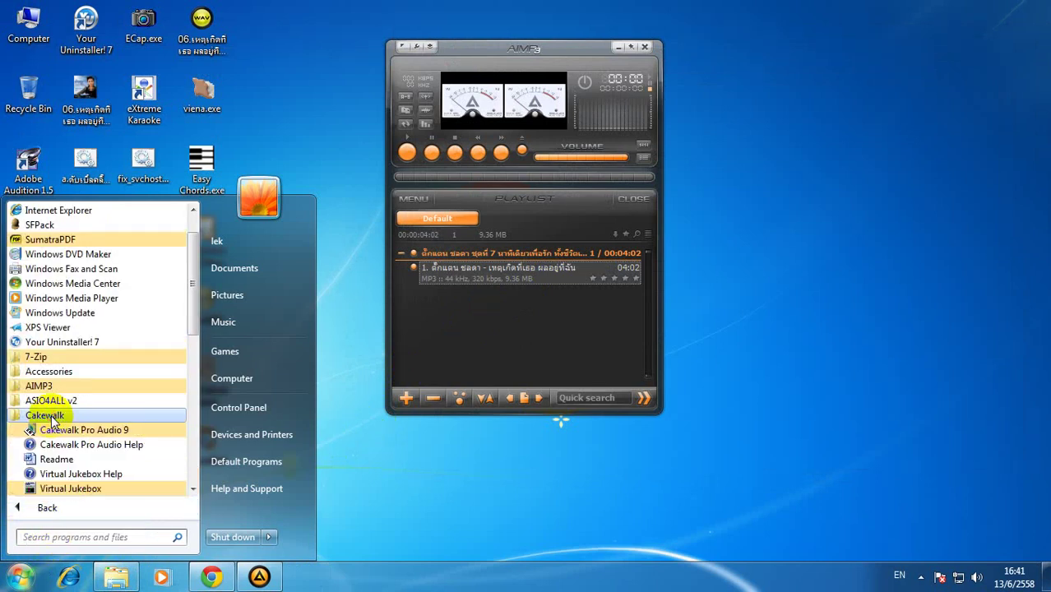
pyautogui.rightClick(138, 430)
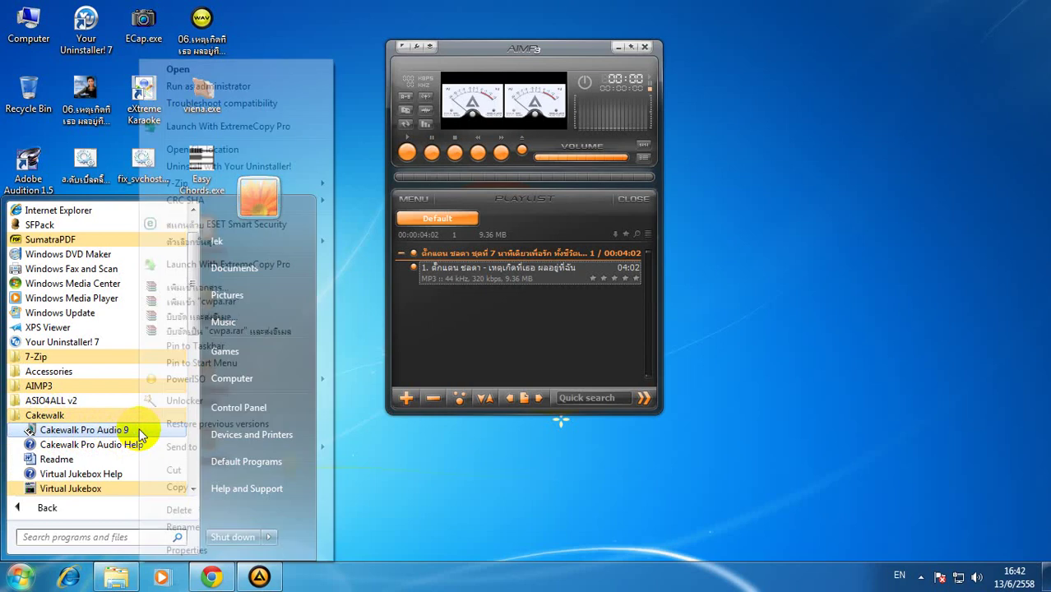
pyautogui.moveTo(284, 446)
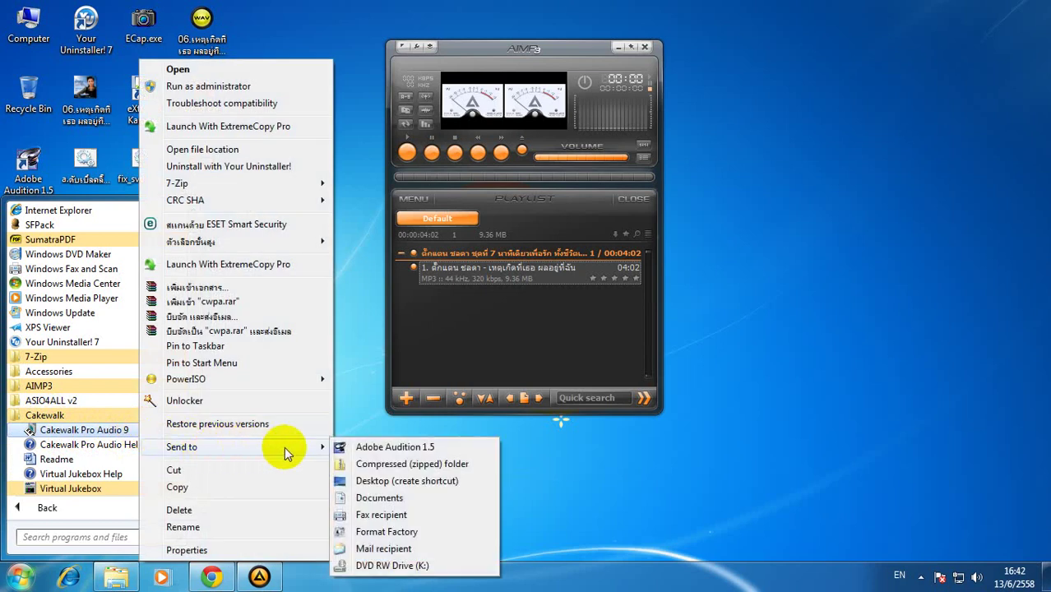
pyautogui.click(410, 485)
pyautogui.click(324, 422)
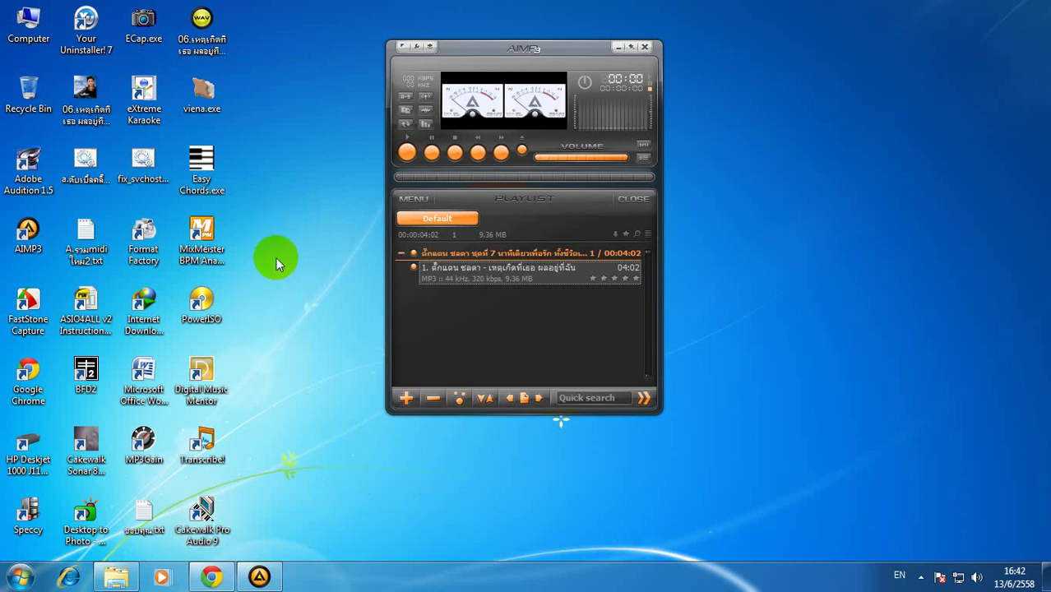
# Step: Launch Cakewalk Pro Audio 9 from its desktop shortcut, skip the preferences migration and close the Tip of the Day
pyautogui.click(210, 524)
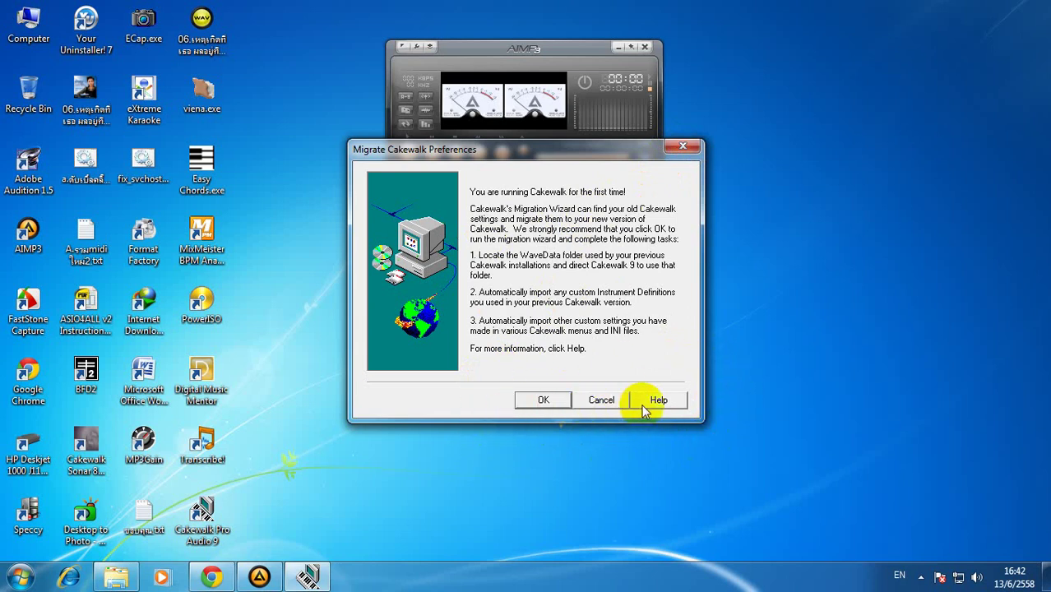
pyautogui.click(686, 148)
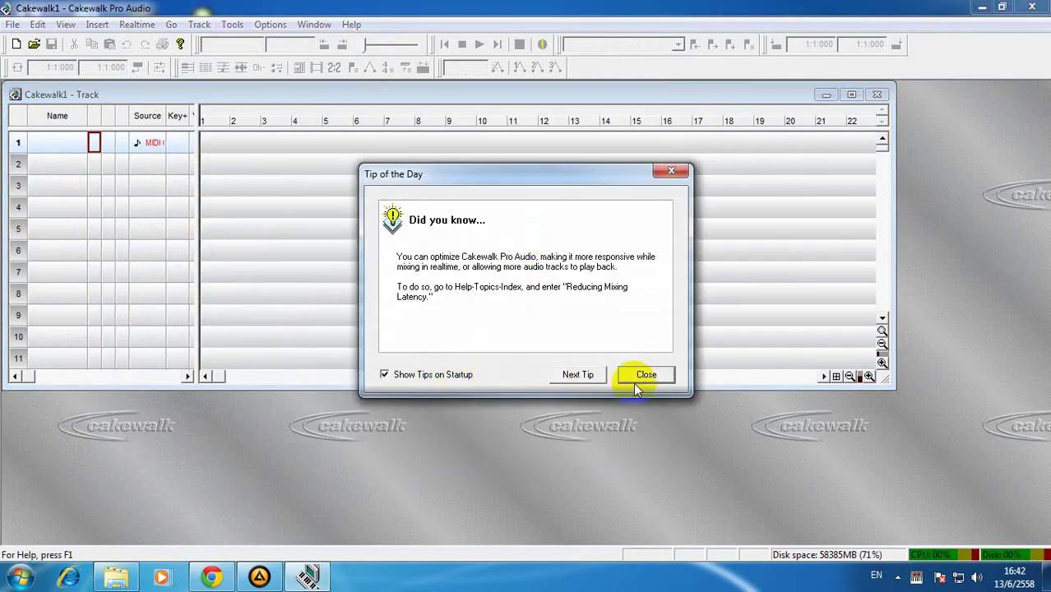
pyautogui.click(671, 174)
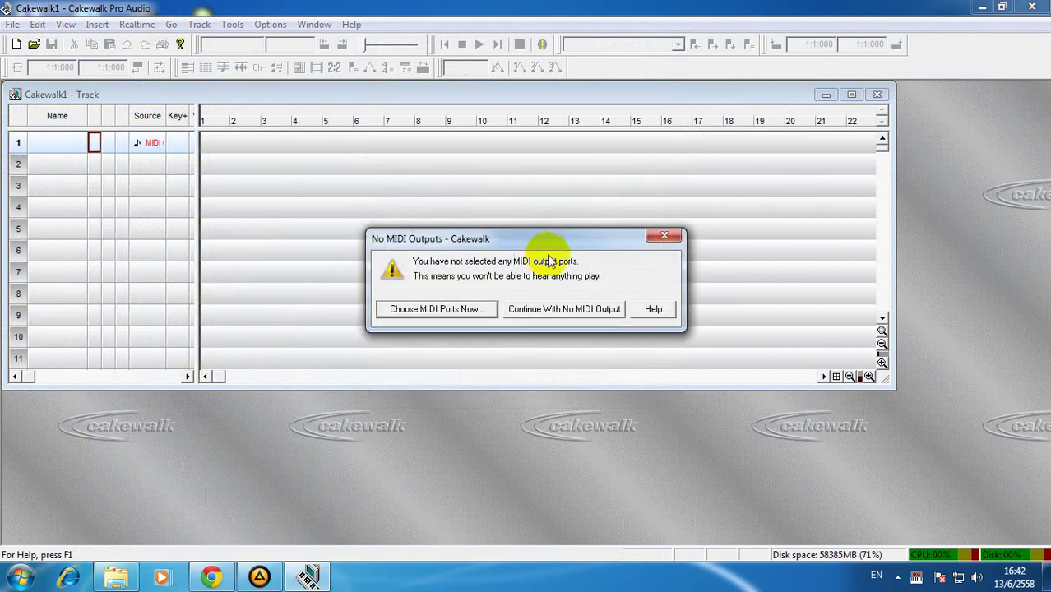
# Step: Choose to set up MIDI ports and deselect all eight In From MIDI Yoke input ports
pyautogui.click(450, 312)
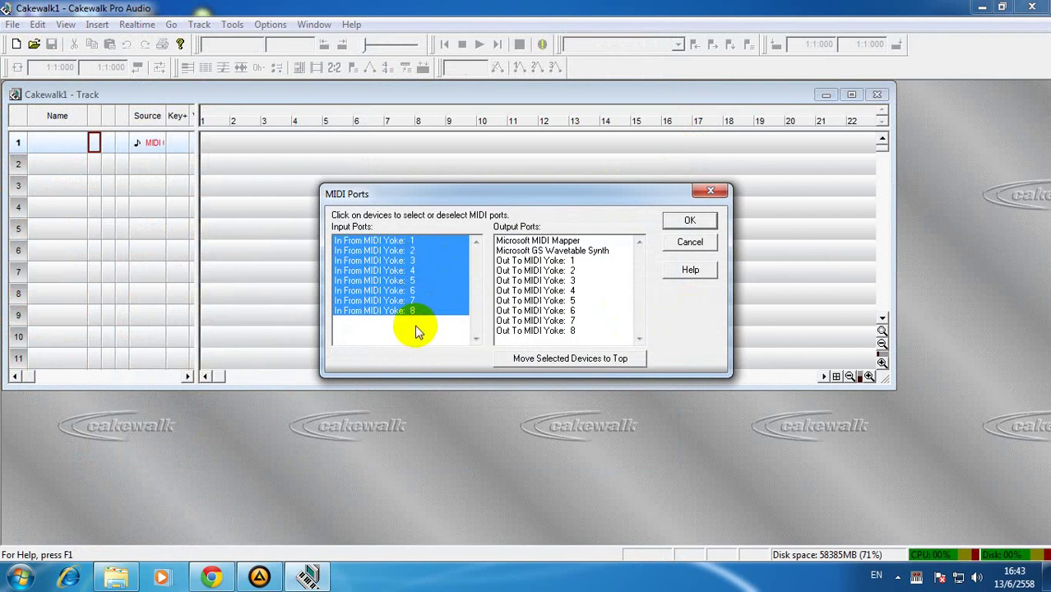
pyautogui.click(407, 291)
pyautogui.click(407, 250)
pyautogui.click(410, 240)
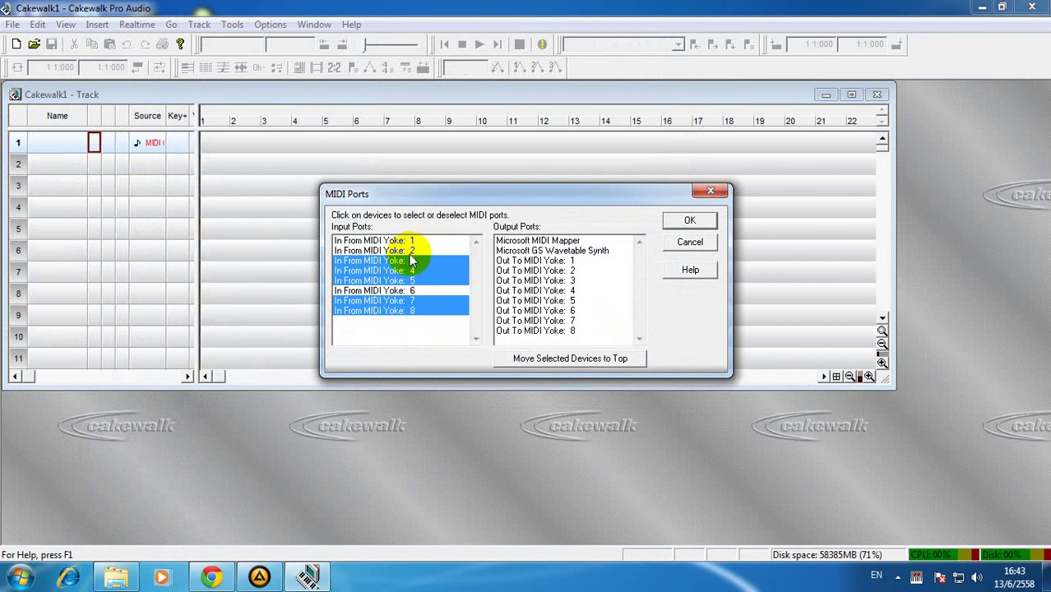
pyautogui.click(411, 260)
pyautogui.click(403, 270)
pyautogui.click(408, 290)
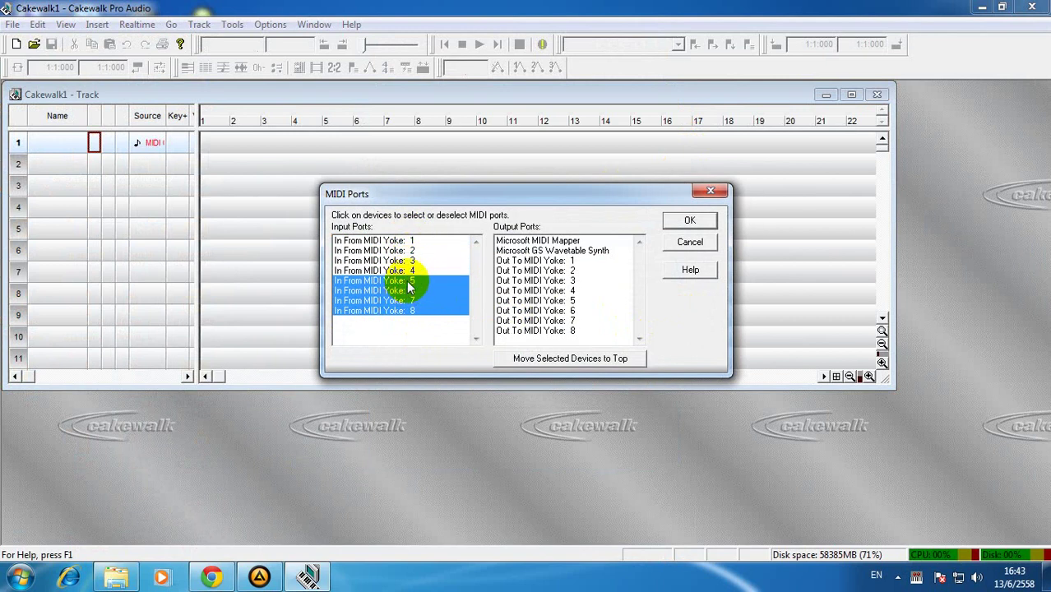
pyautogui.click(409, 282)
pyautogui.click(409, 291)
pyautogui.click(410, 301)
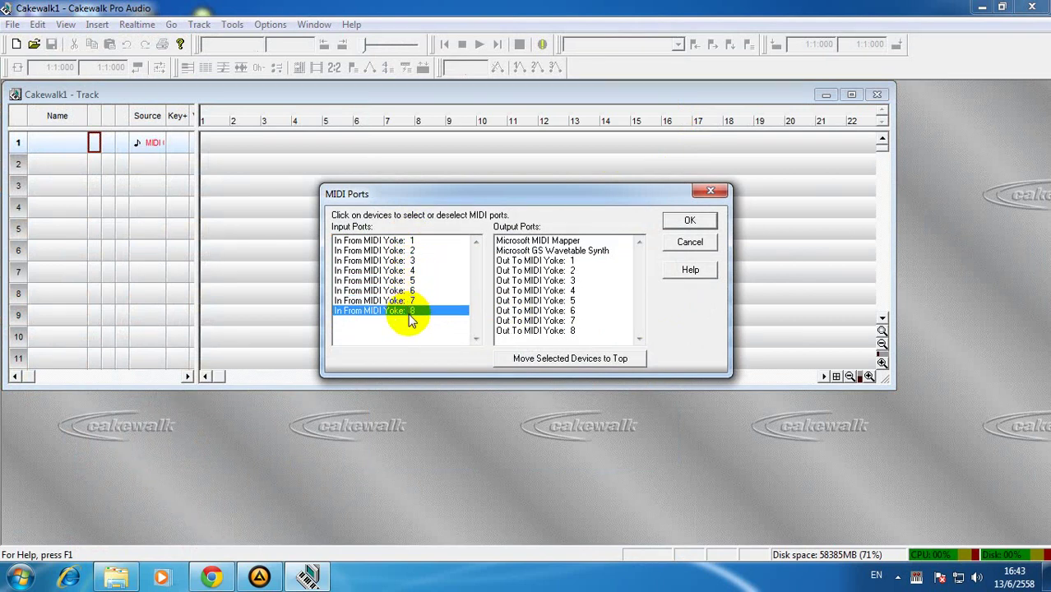
pyautogui.click(409, 312)
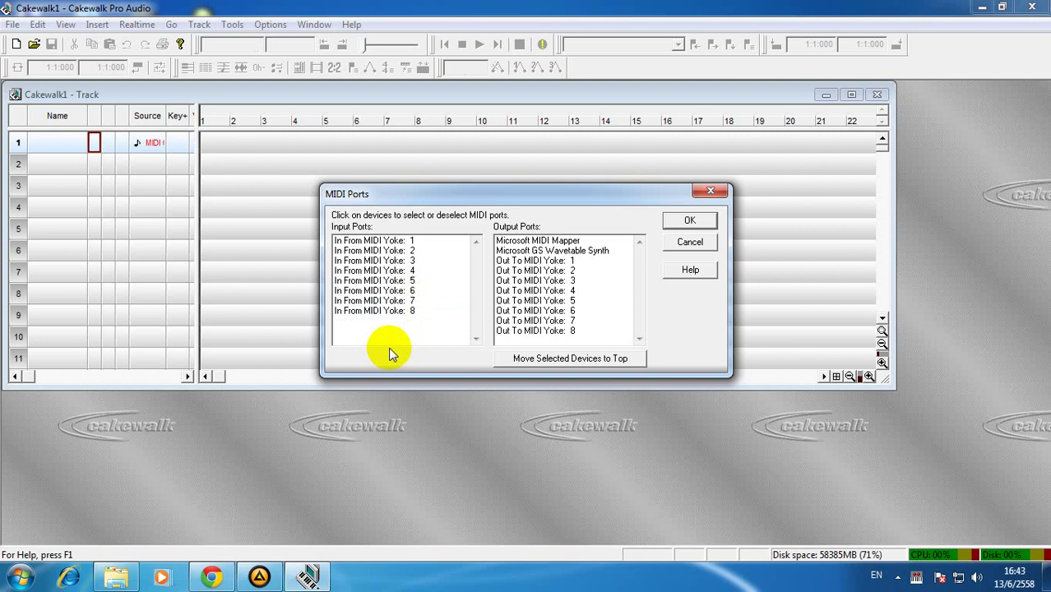
pyautogui.click(585, 252)
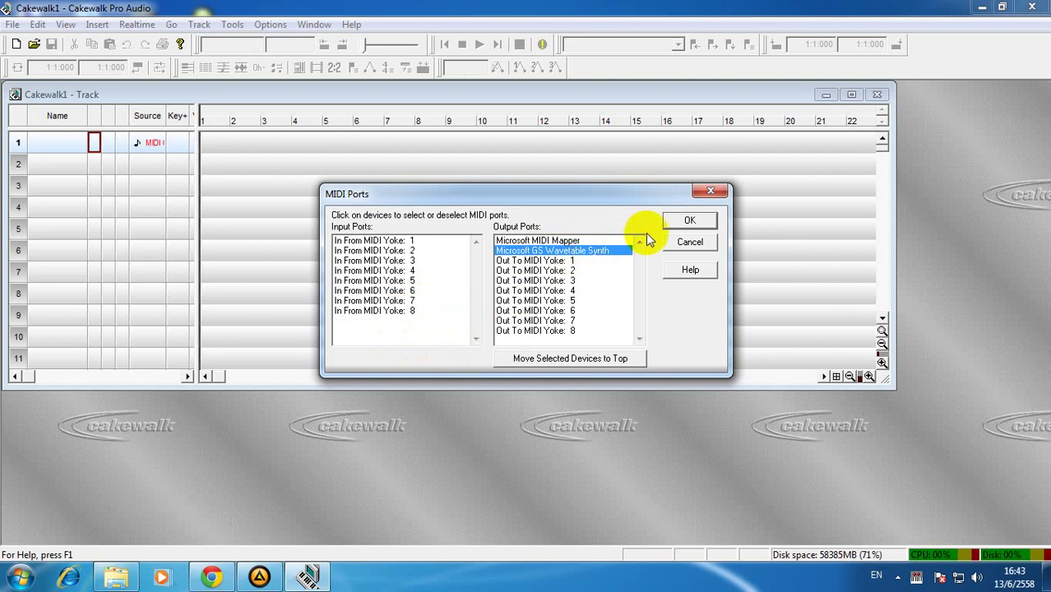
pyautogui.click(566, 242)
pyautogui.click(566, 242)
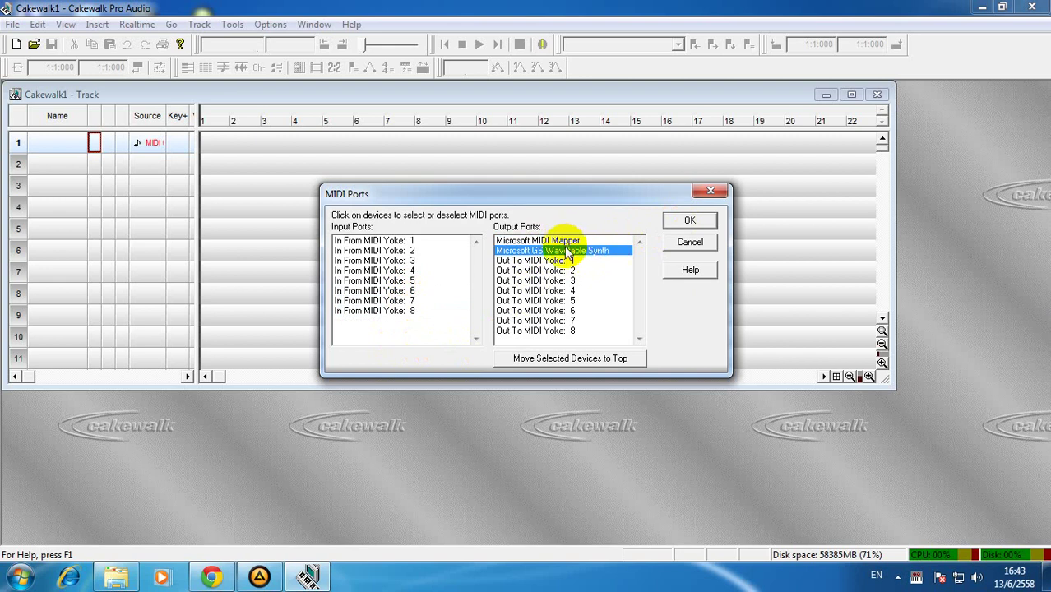
pyautogui.click(568, 251)
pyautogui.click(564, 241)
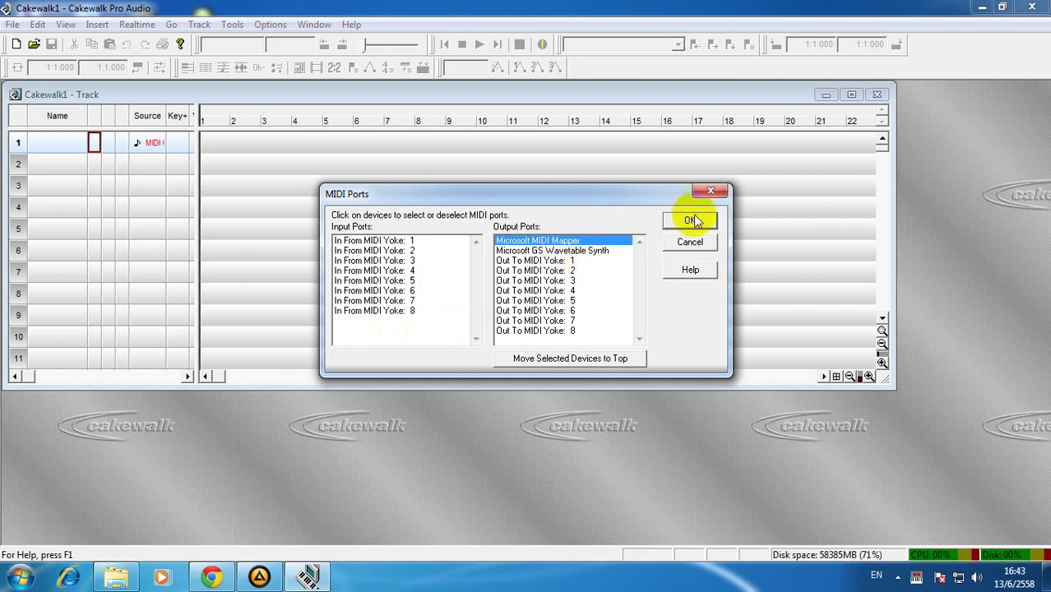
pyautogui.click(596, 252)
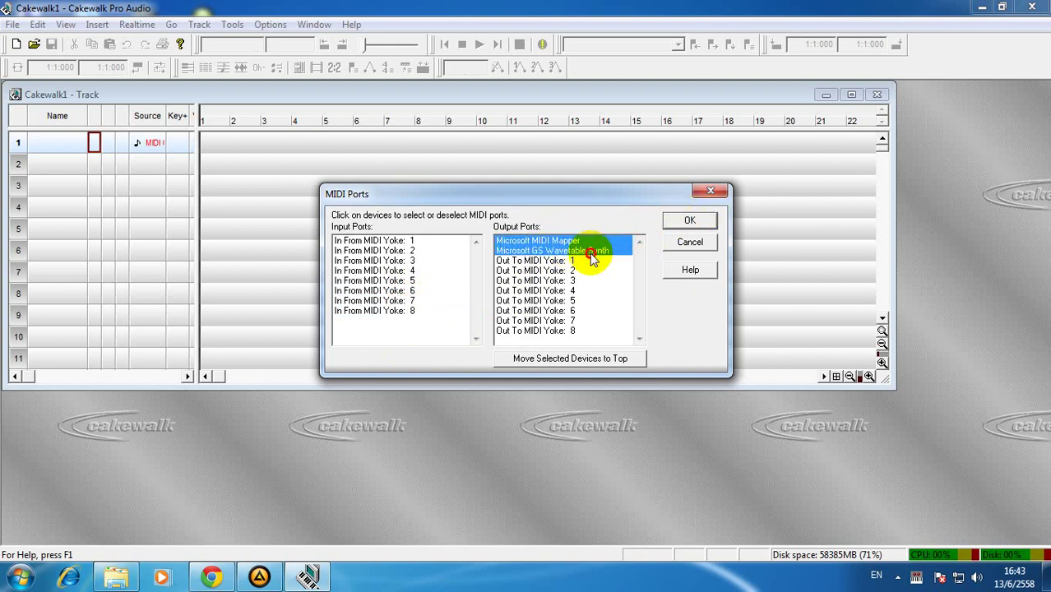
pyautogui.click(591, 252)
pyautogui.click(564, 240)
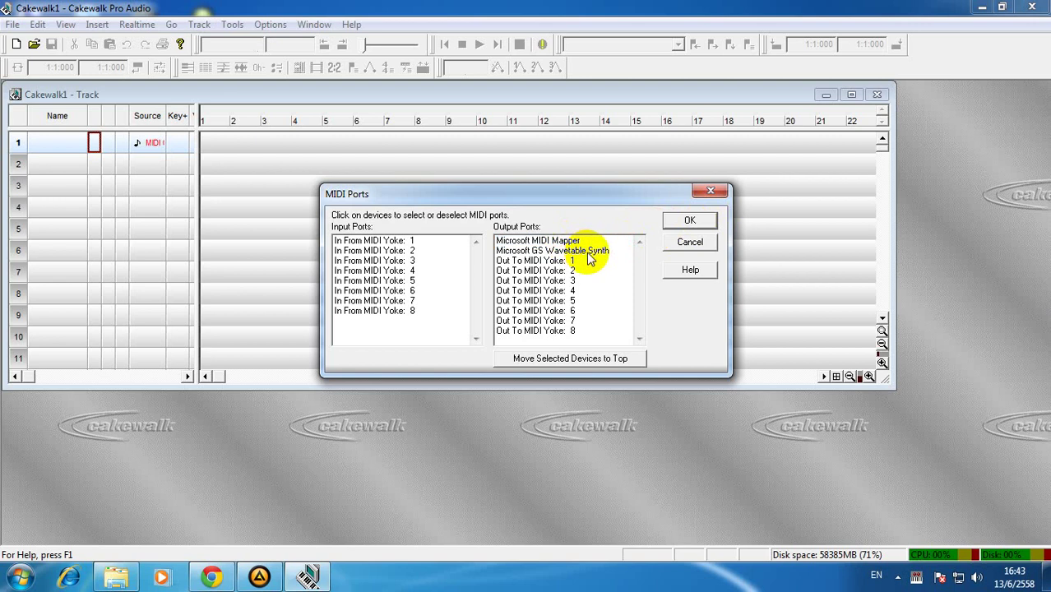
# Step: Enable only Microsoft GS Wavetable Synth as the MIDI output port, apply it without MIDI inputs, and close Quick Start
pyautogui.click(589, 254)
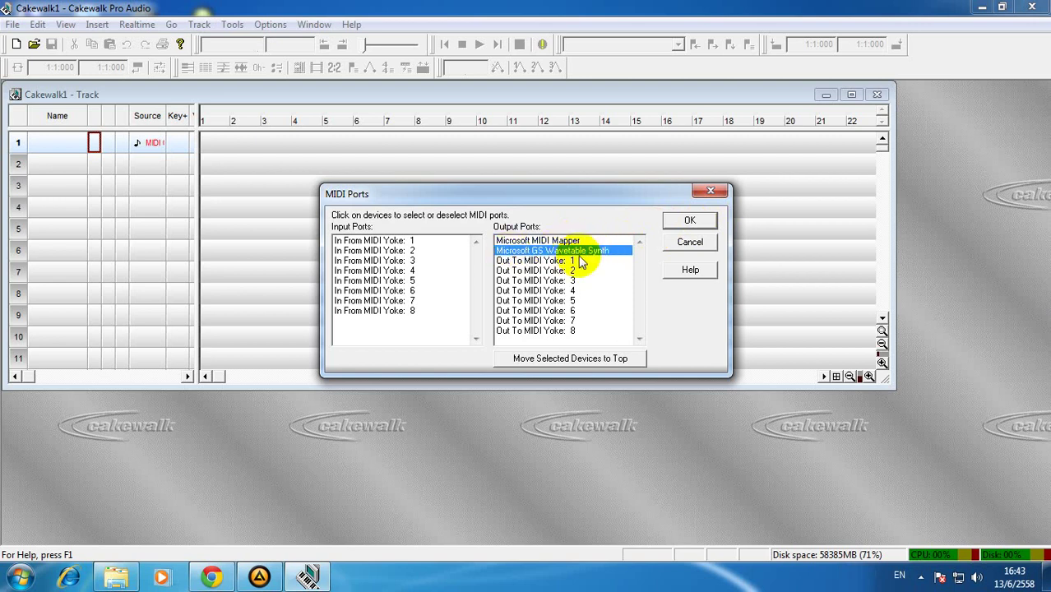
pyautogui.click(600, 270)
pyautogui.click(597, 272)
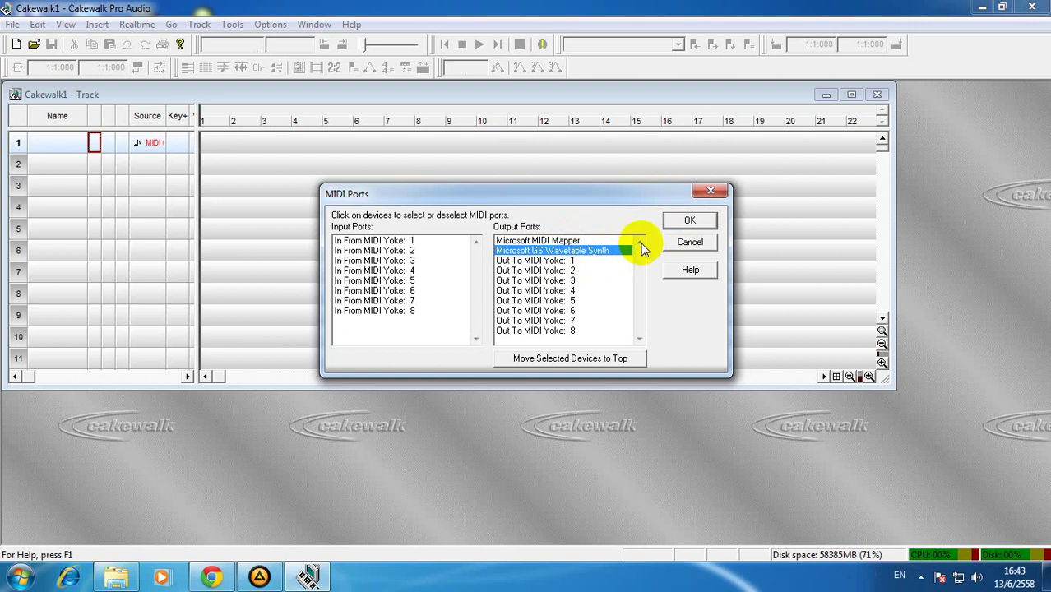
pyautogui.click(688, 223)
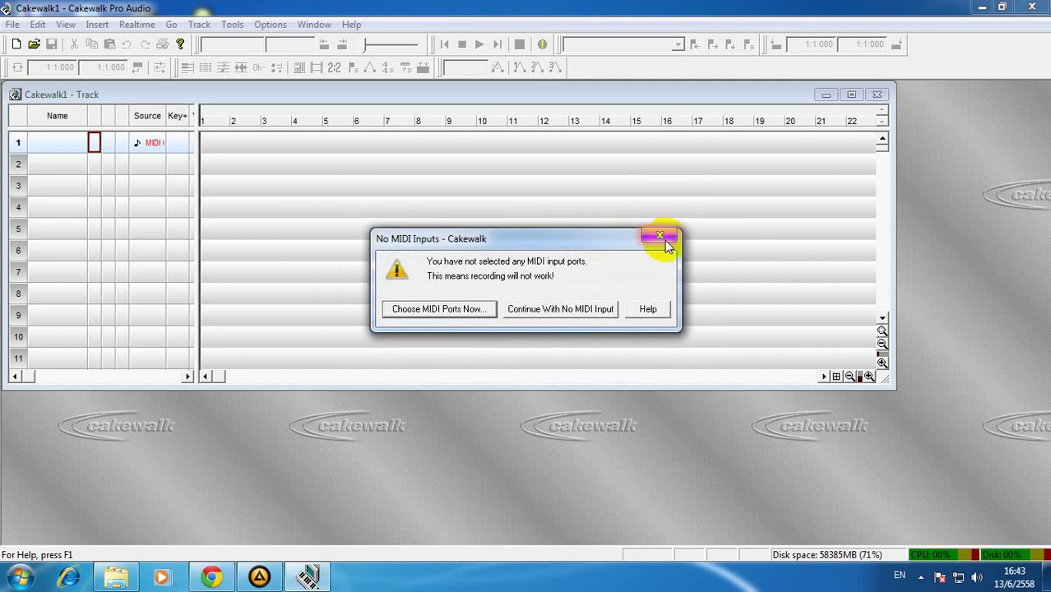
pyautogui.click(660, 239)
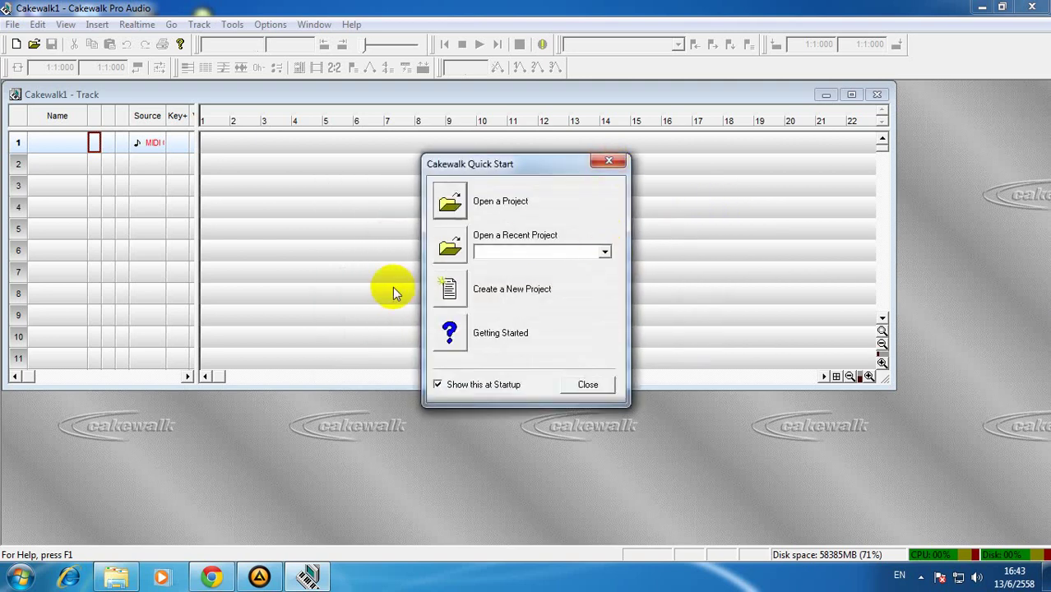
pyautogui.click(609, 164)
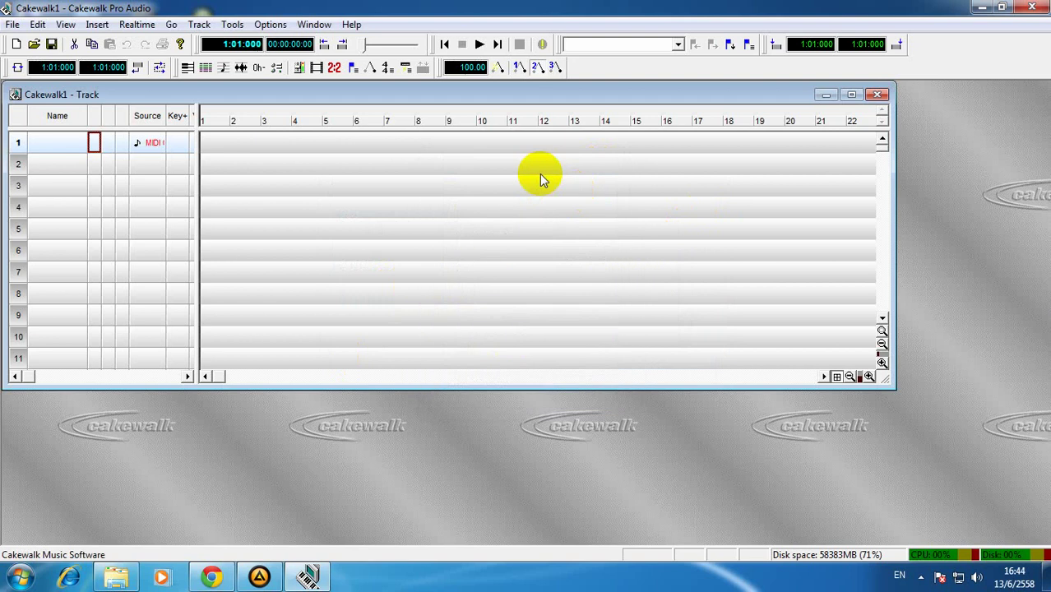
# Step: Review the MIDI device settings, keep Microsoft GS Wavetable Synth as the only output port, and confirm without MIDI inputs
pyautogui.click(267, 26)
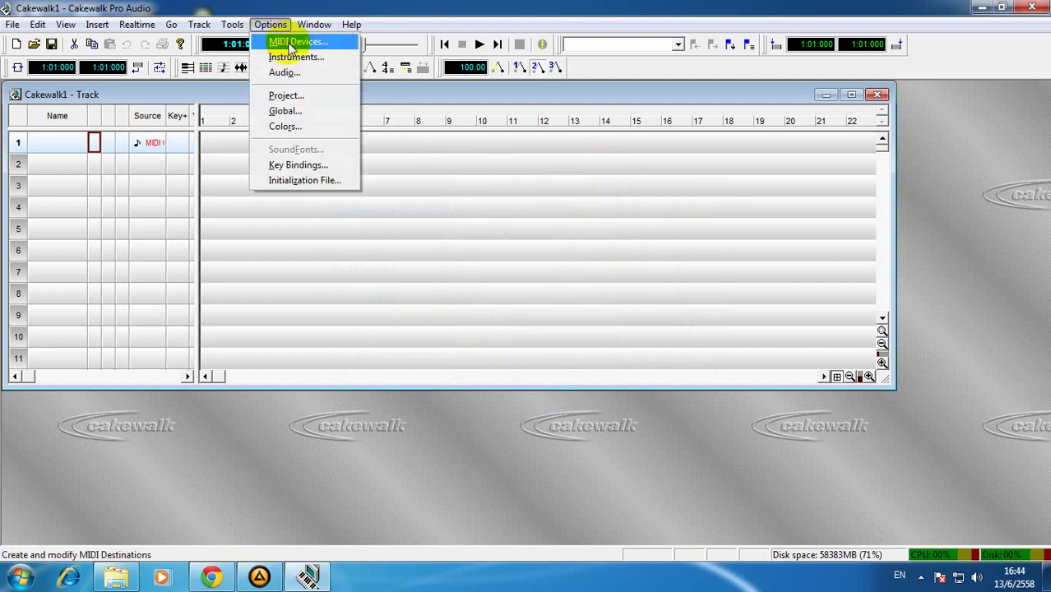
pyautogui.click(289, 46)
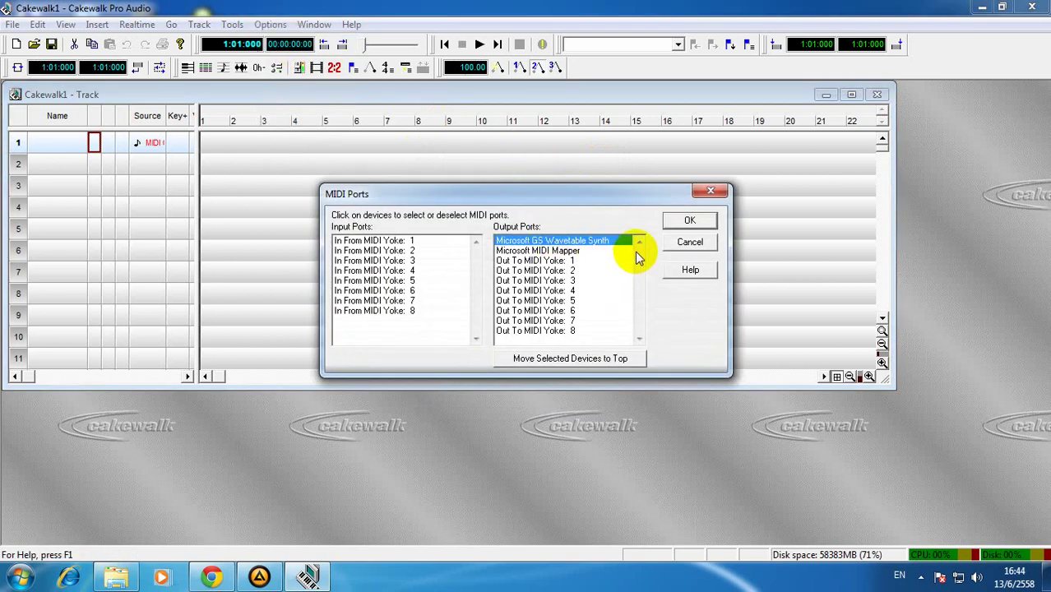
pyautogui.click(556, 245)
pyautogui.click(556, 245)
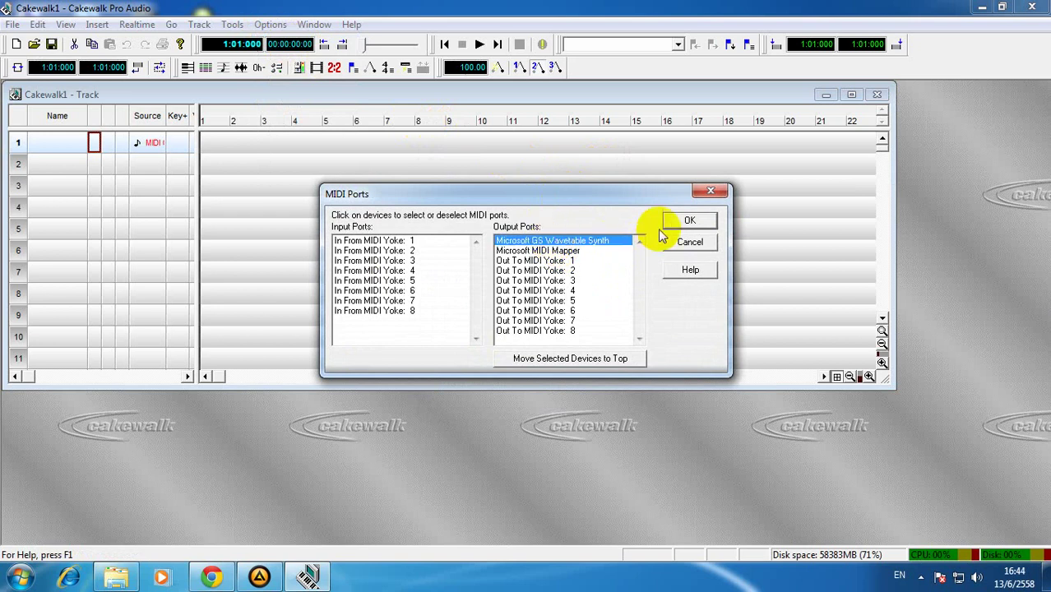
pyautogui.click(689, 222)
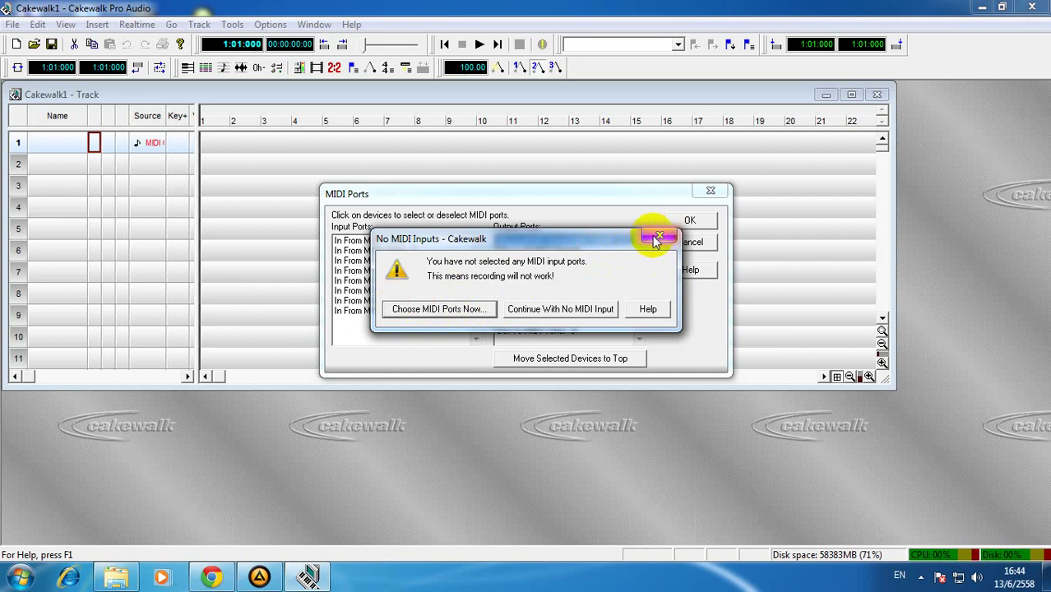
pyautogui.click(658, 238)
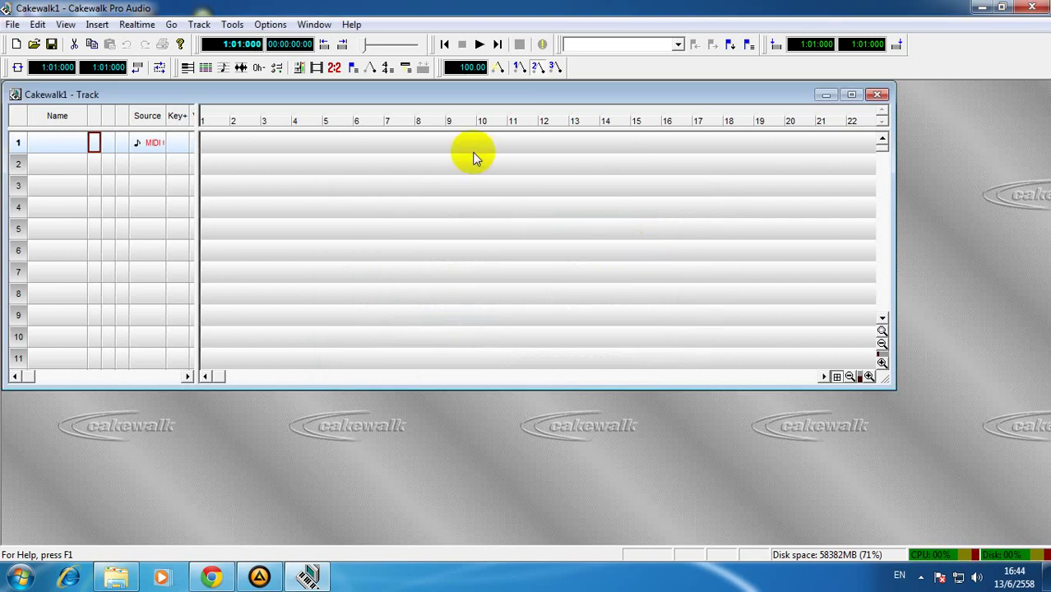
# Step: Open the audio options and check the playback and record timing masters in the general settings
pyautogui.click(268, 28)
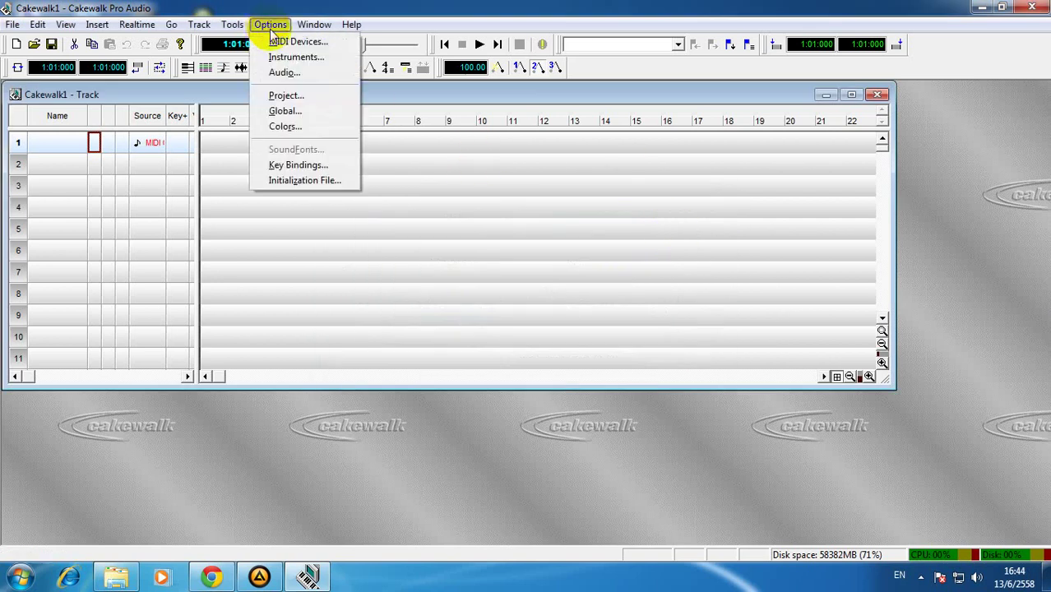
pyautogui.click(288, 74)
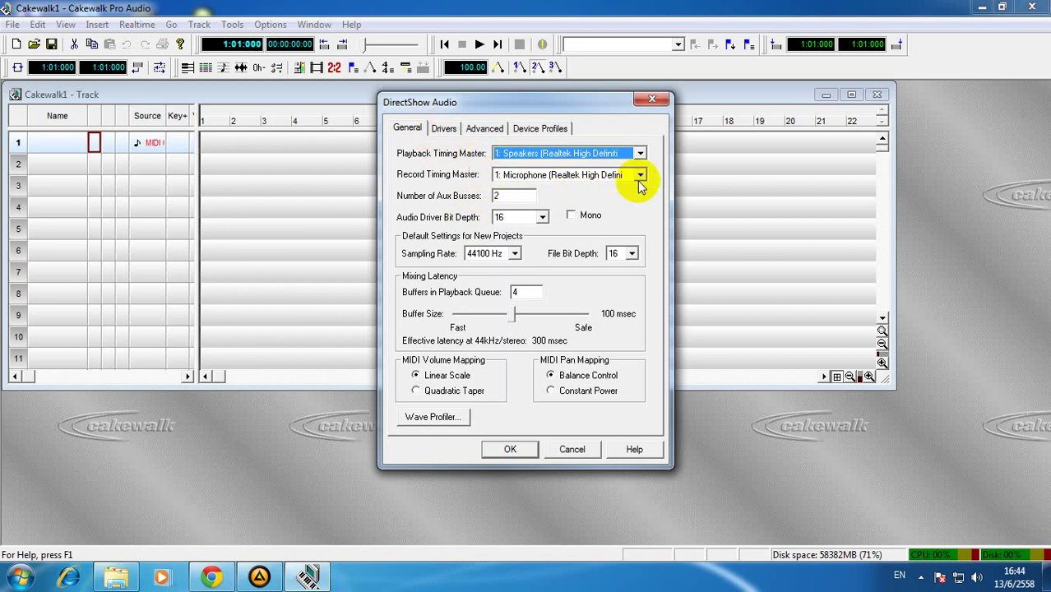
pyautogui.click(406, 129)
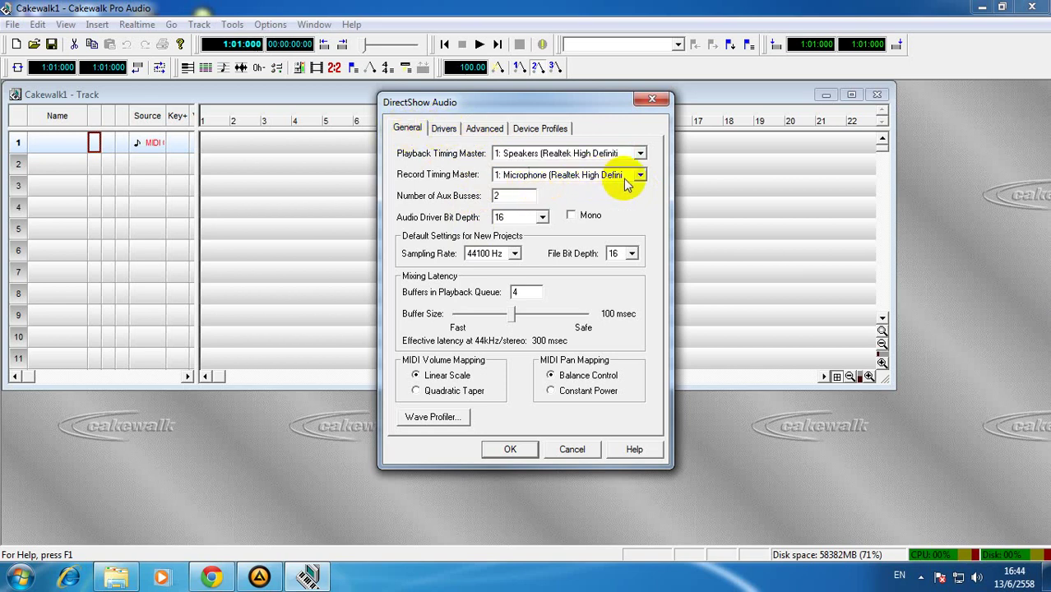
# Step: Deselect the Microphone and Stereo Mix input drivers and the Speakers and Realtek Digital Output drivers in the audio options
pyautogui.click(445, 130)
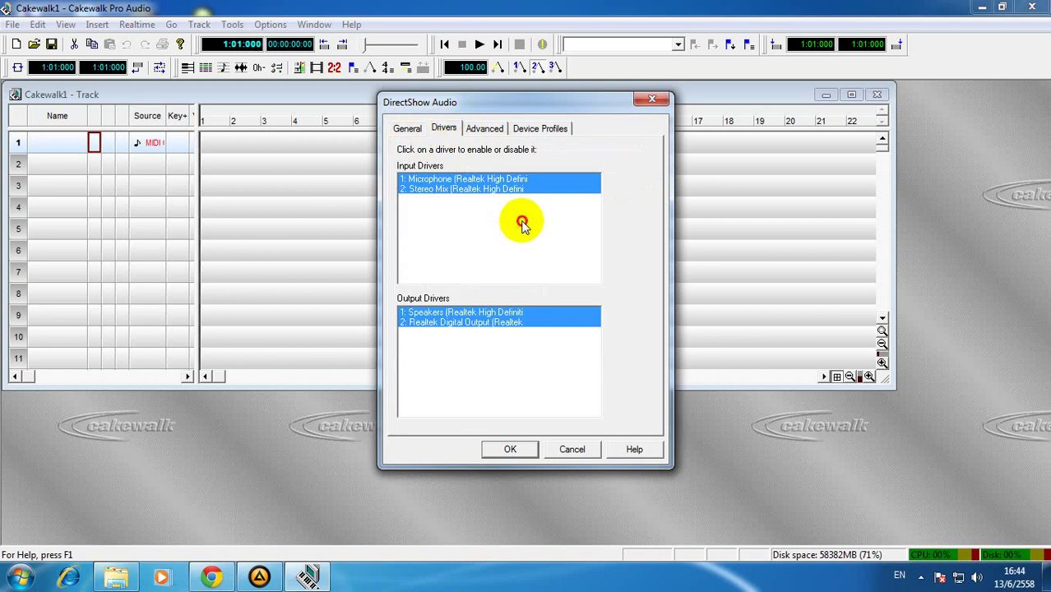
pyautogui.click(533, 189)
pyautogui.click(532, 180)
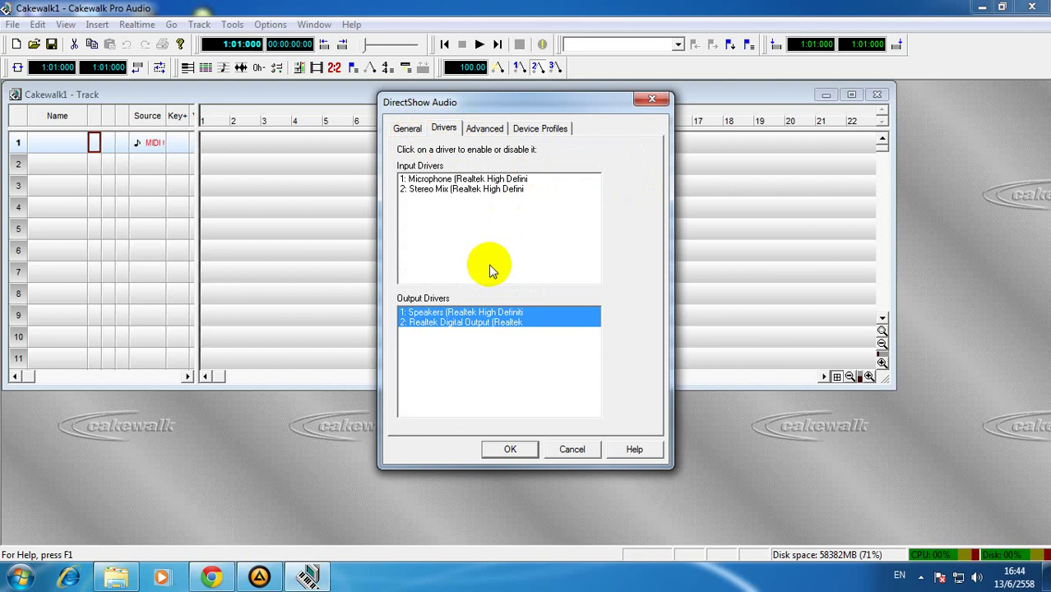
pyautogui.click(468, 313)
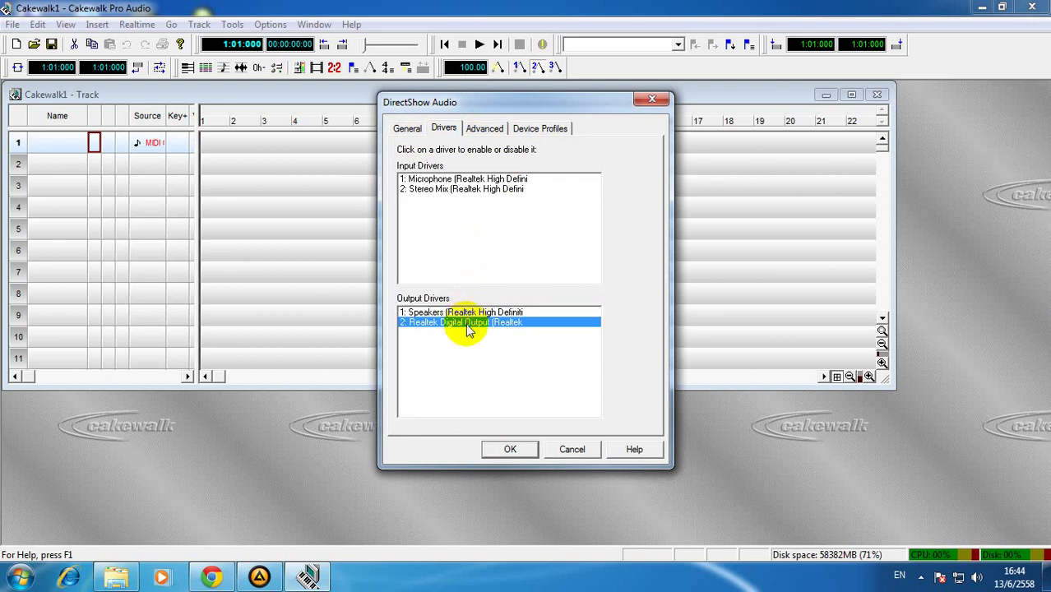
pyautogui.click(468, 323)
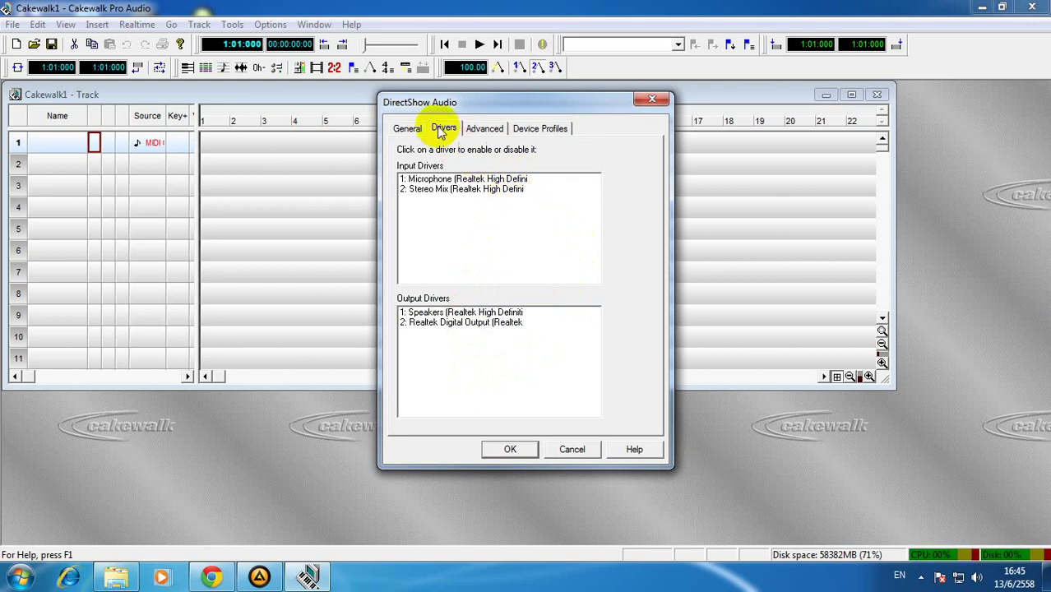
# Step: Review the advanced audio settings and the speakers' device profile, and dismiss the audio options
pyautogui.click(482, 129)
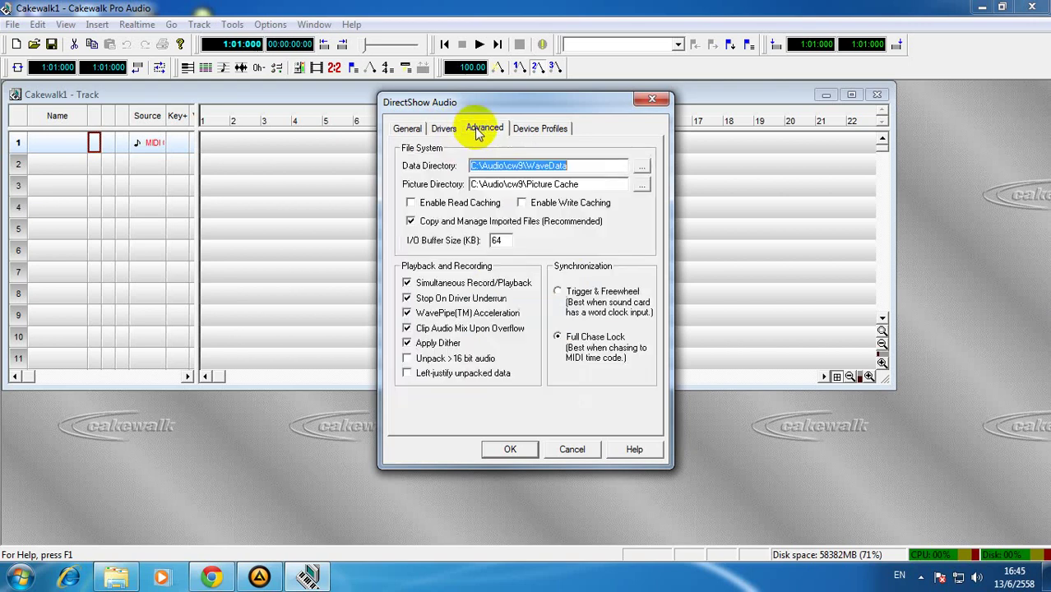
pyautogui.click(525, 128)
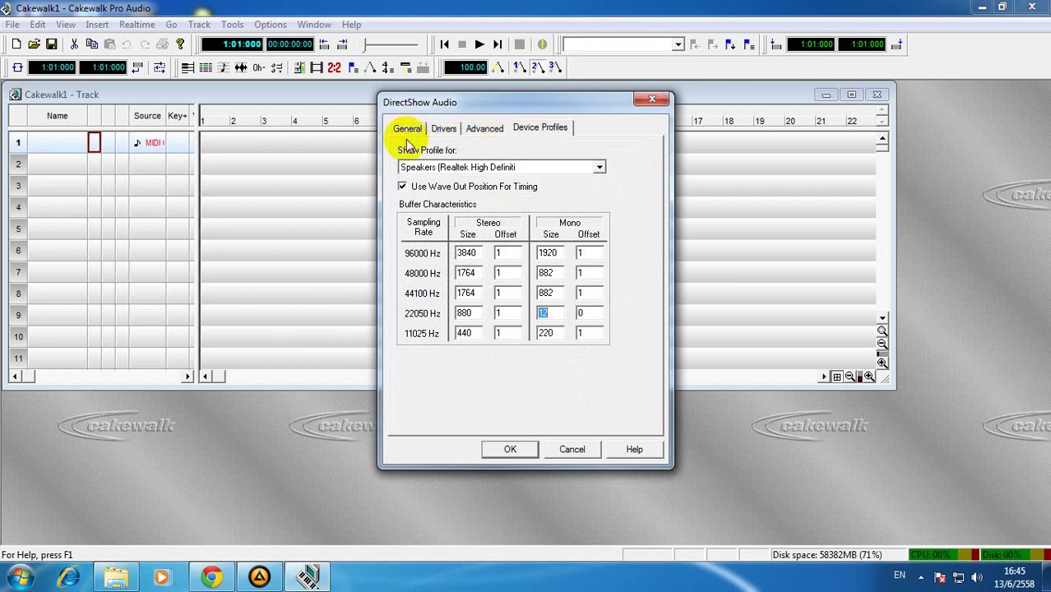
pyautogui.click(650, 100)
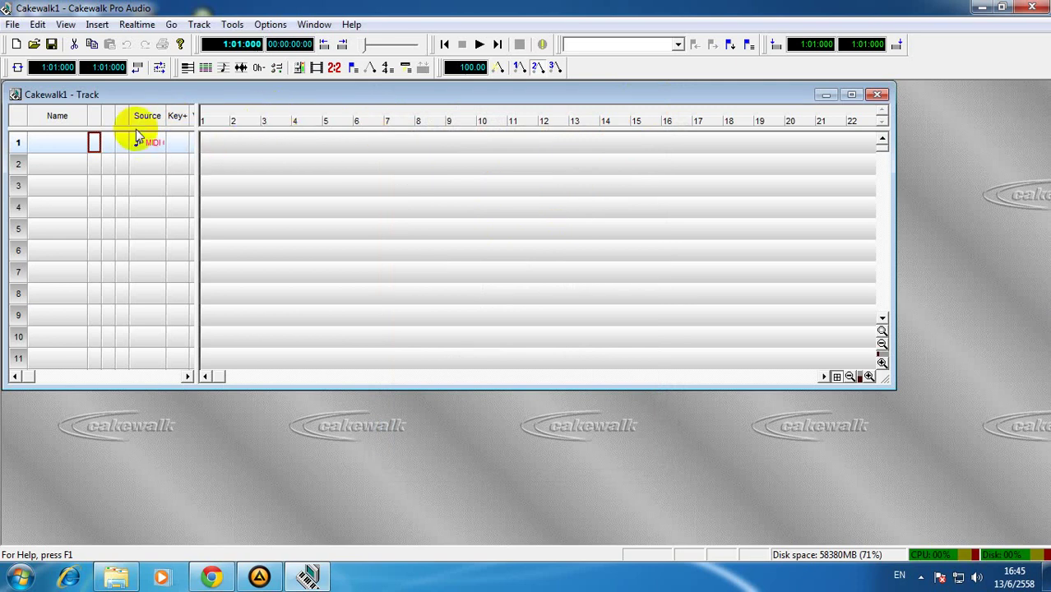
# Step: Open the Piano Roll for track 1, widen its note grid over the track list, and make the window taller
pyautogui.click(187, 70)
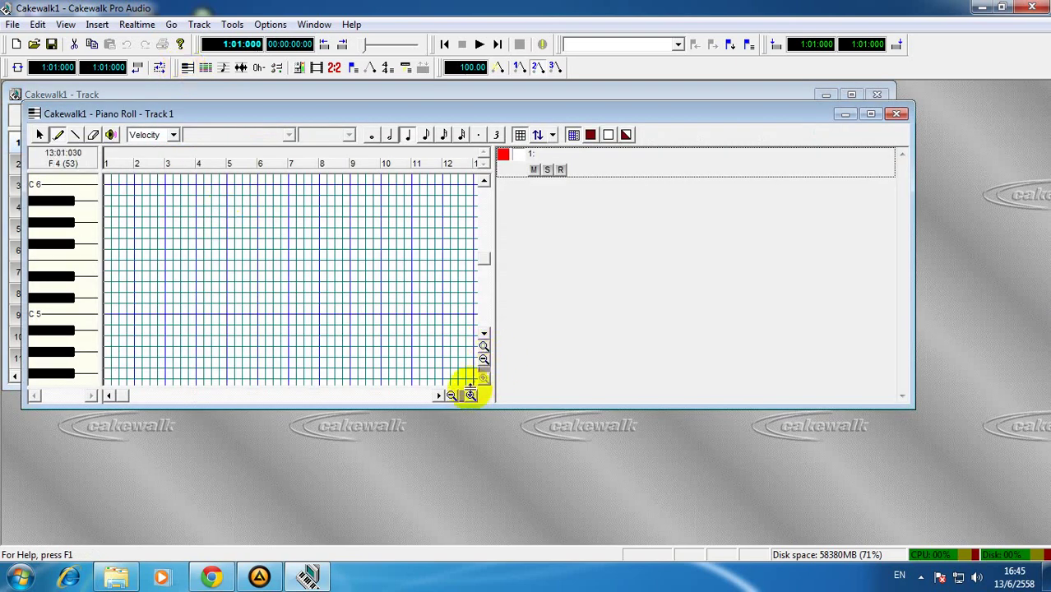
pyautogui.click(470, 397)
pyautogui.click(471, 397)
pyautogui.click(471, 397)
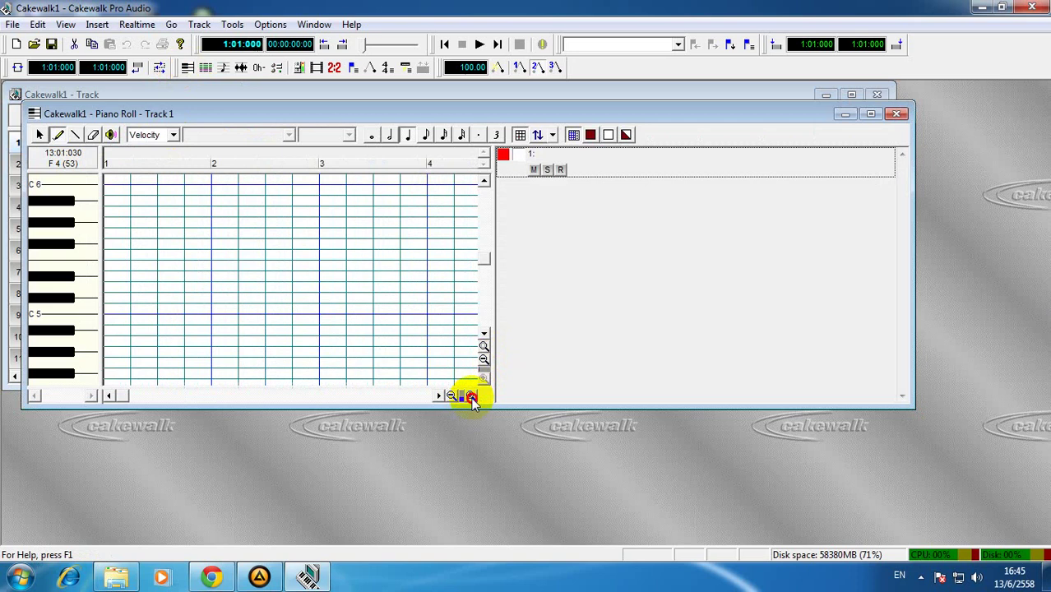
pyautogui.click(471, 396)
pyautogui.click(471, 397)
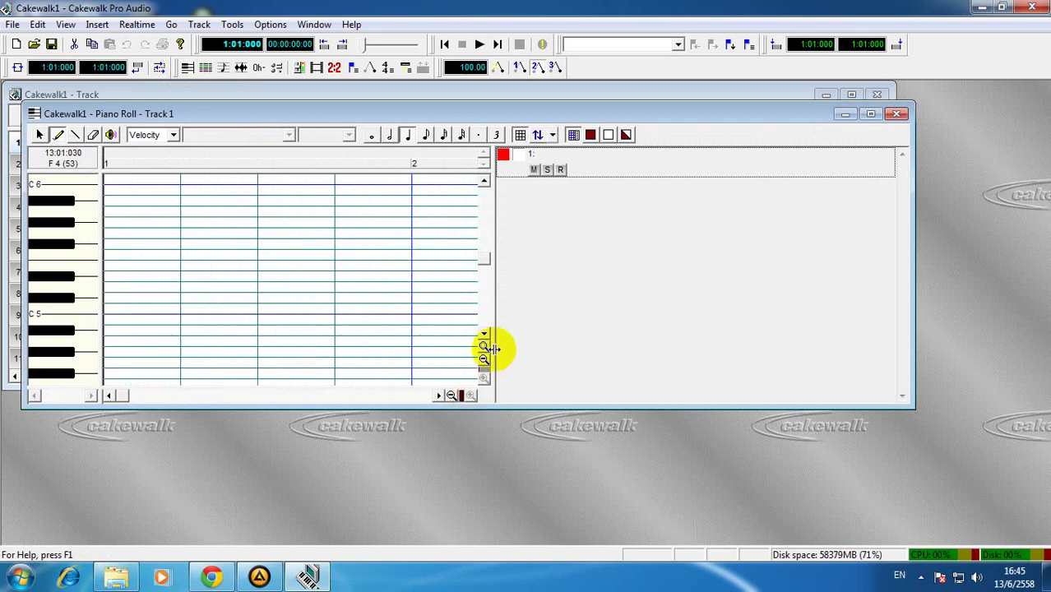
pyautogui.moveTo(492, 305); pyautogui.dragTo(878, 315)
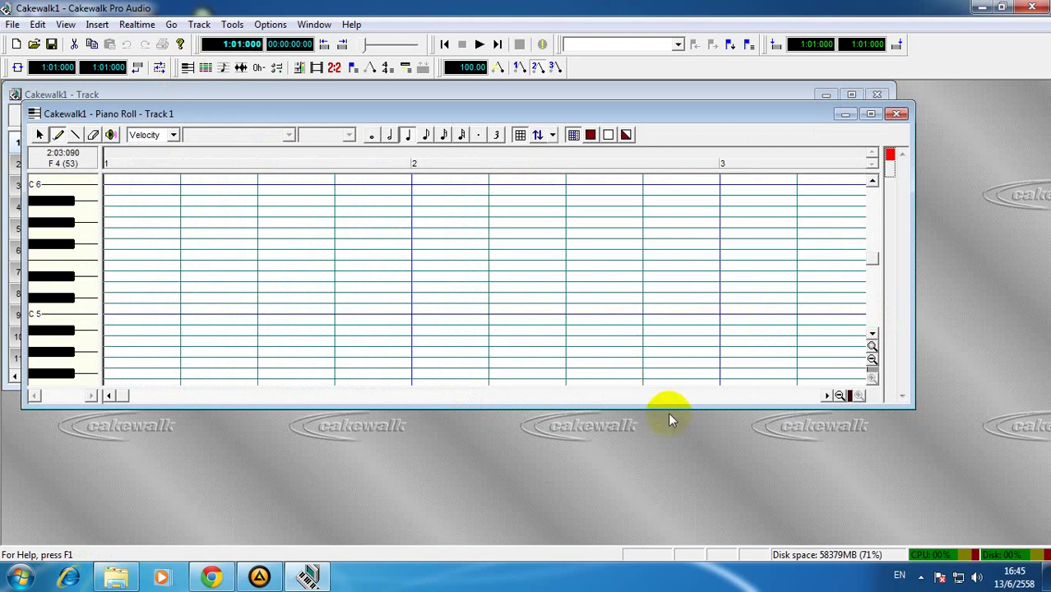
pyautogui.moveTo(669, 406); pyautogui.dragTo(678, 528)
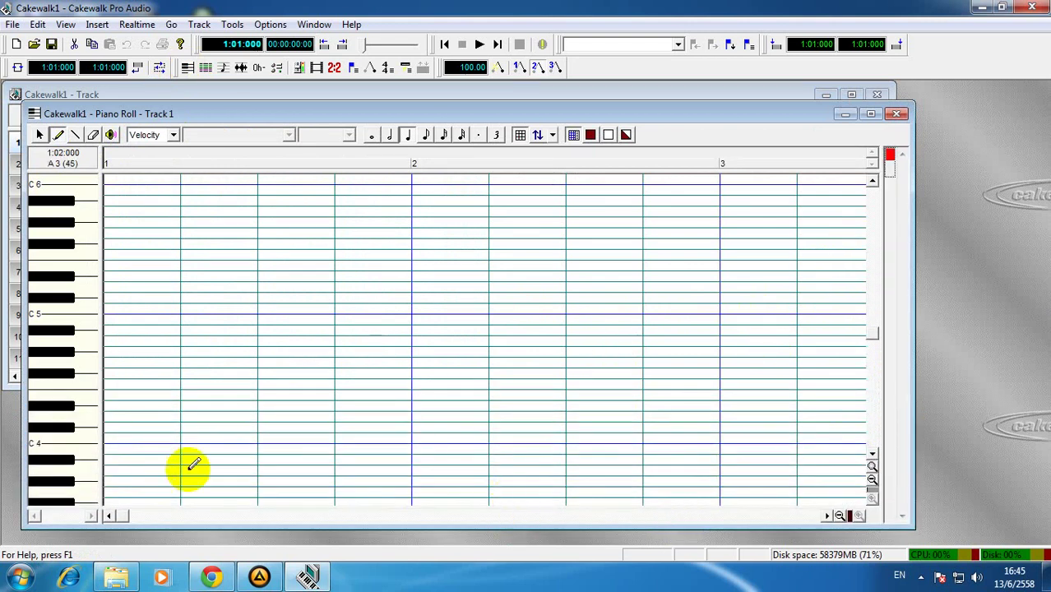
# Step: Reveal the controller pane beneath the note grid and display the Wheel data type in it
pyautogui.click(173, 137)
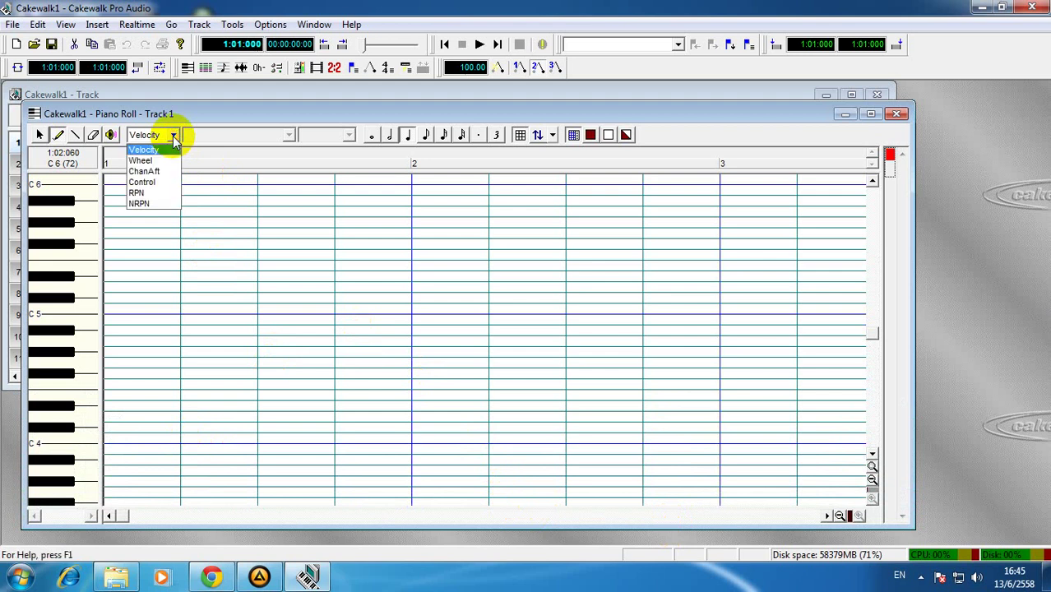
pyautogui.click(172, 136)
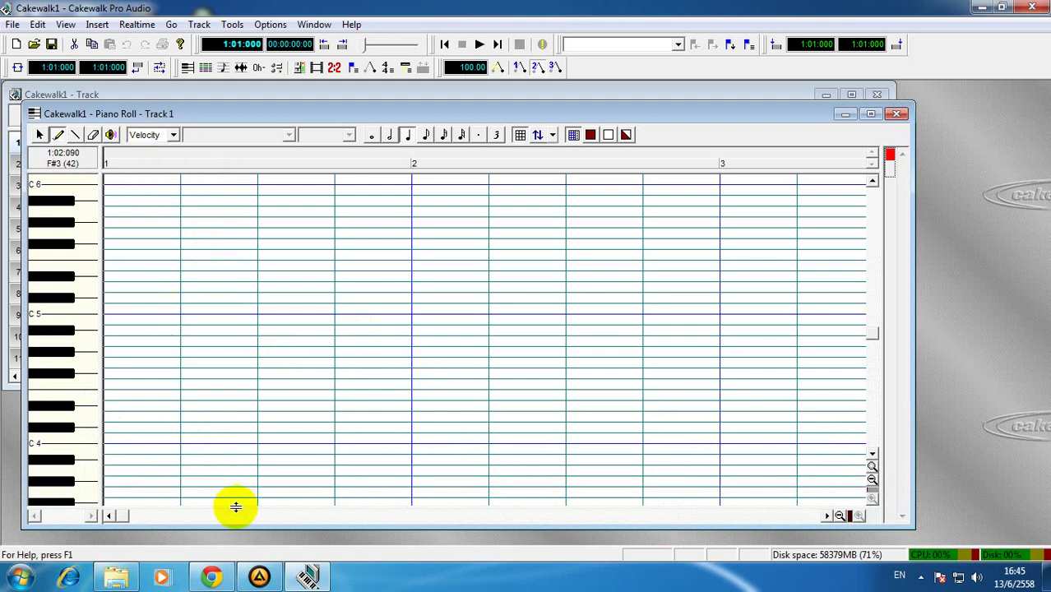
pyautogui.moveTo(237, 507); pyautogui.dragTo(238, 379)
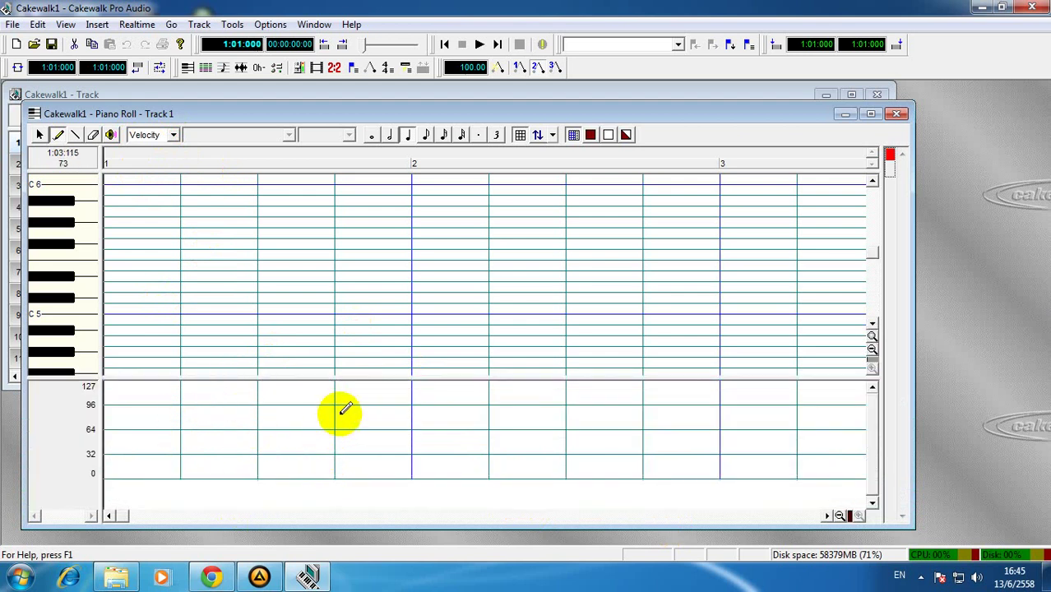
pyautogui.click(173, 136)
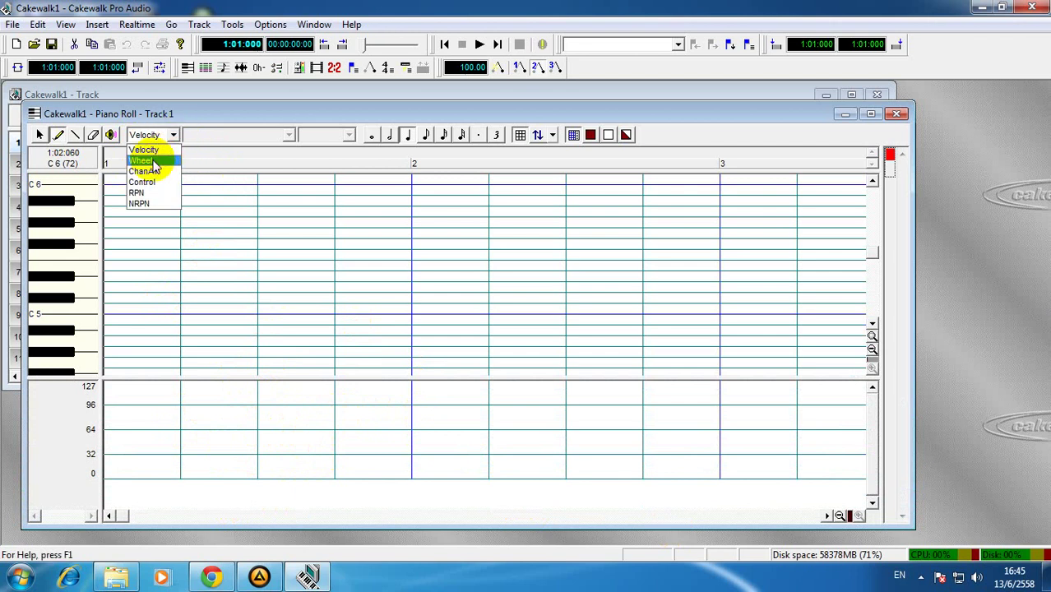
pyautogui.click(152, 161)
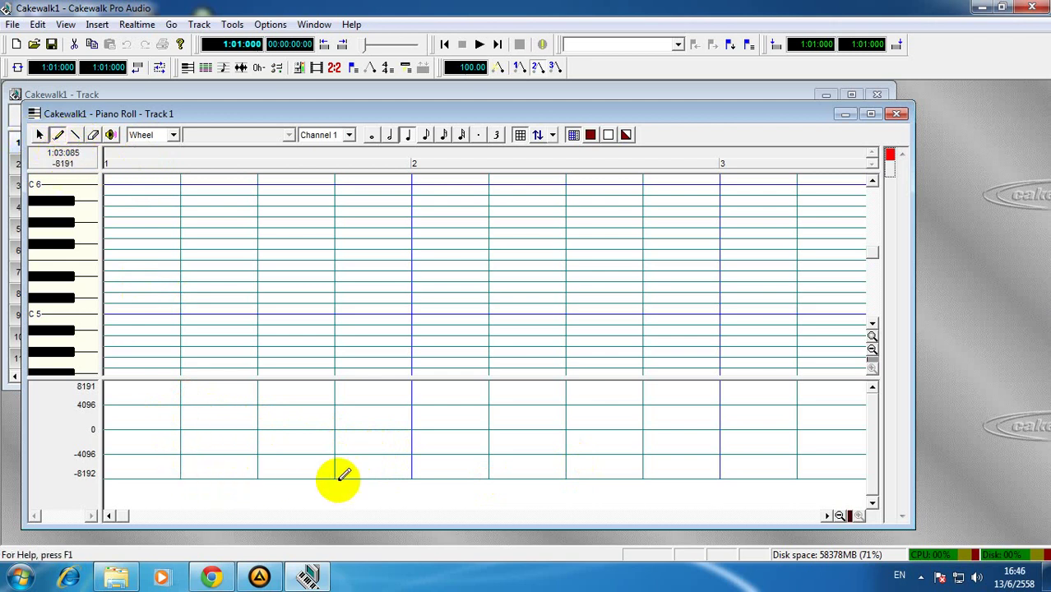
# Step: Return the controller pane to the Velocity data type and collapse it below the note grid
pyautogui.click(173, 137)
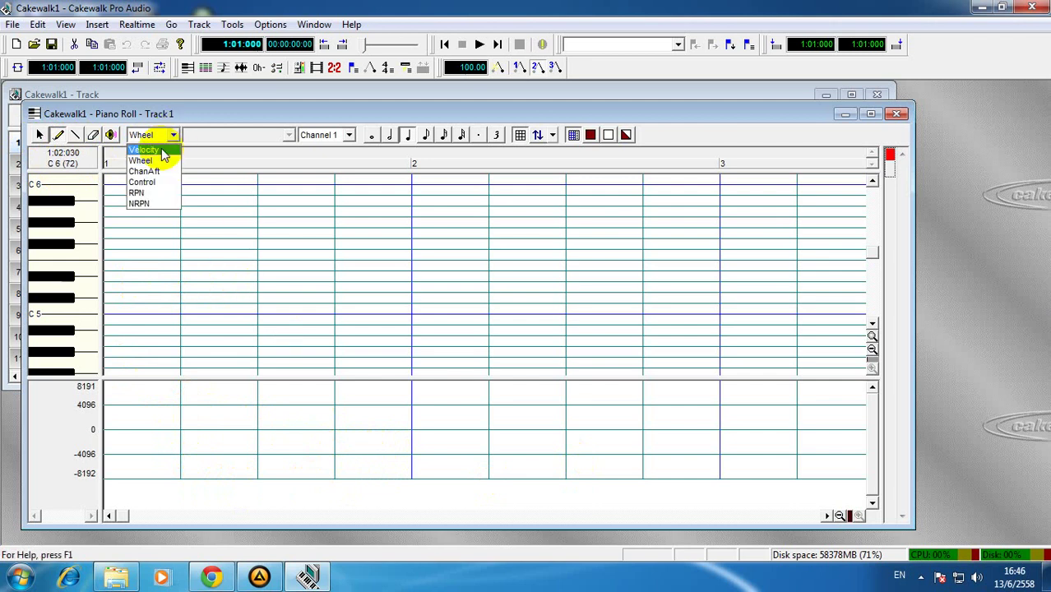
pyautogui.click(161, 148)
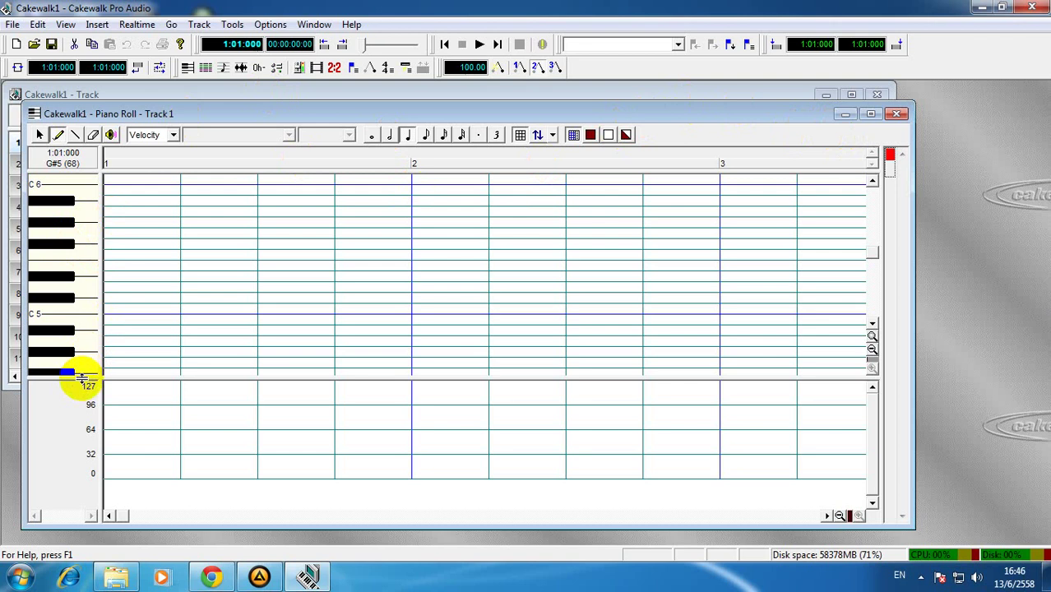
pyautogui.moveTo(81, 377); pyautogui.dragTo(62, 521)
# Step: Audition a few keys below C5 on the Piano Roll keyboard and open the Windows Volume Mixer to check Cakewalk's level
pyautogui.click(79, 323)
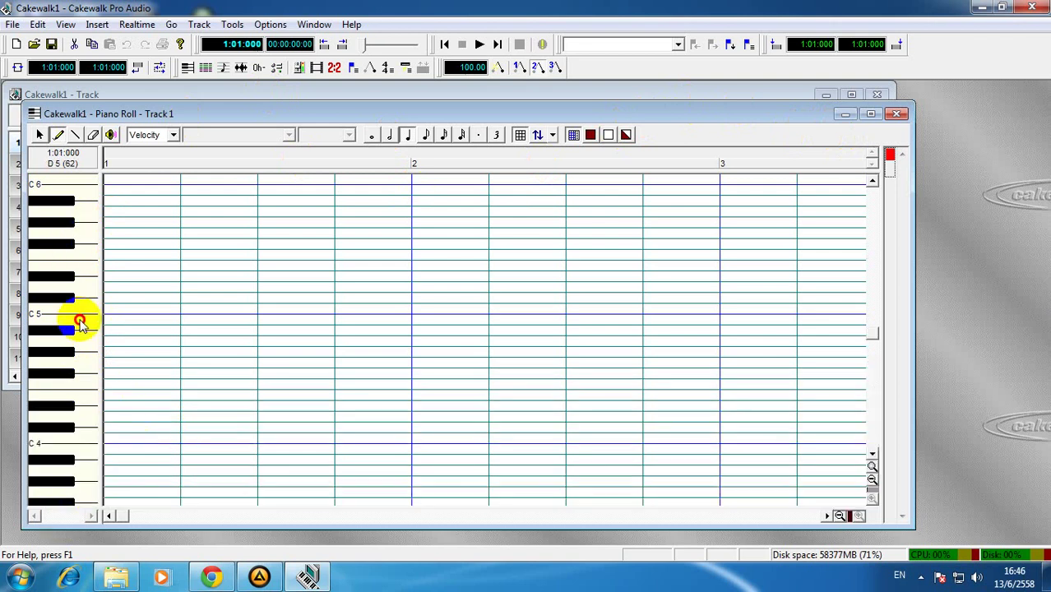
pyautogui.moveTo(80, 324); pyautogui.dragTo(69, 369)
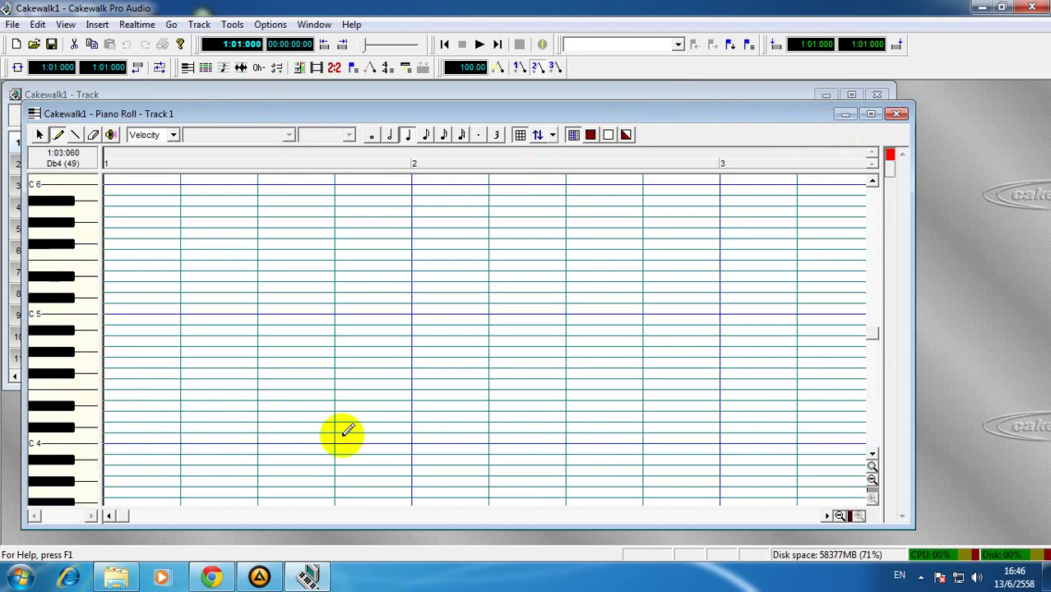
pyautogui.rightClick(976, 579)
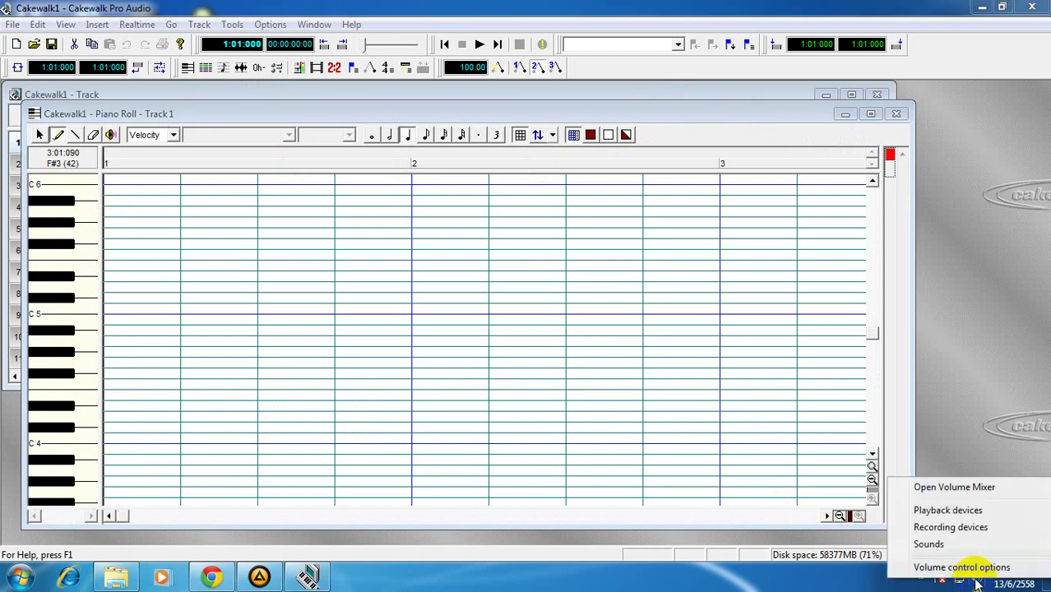
pyautogui.click(956, 489)
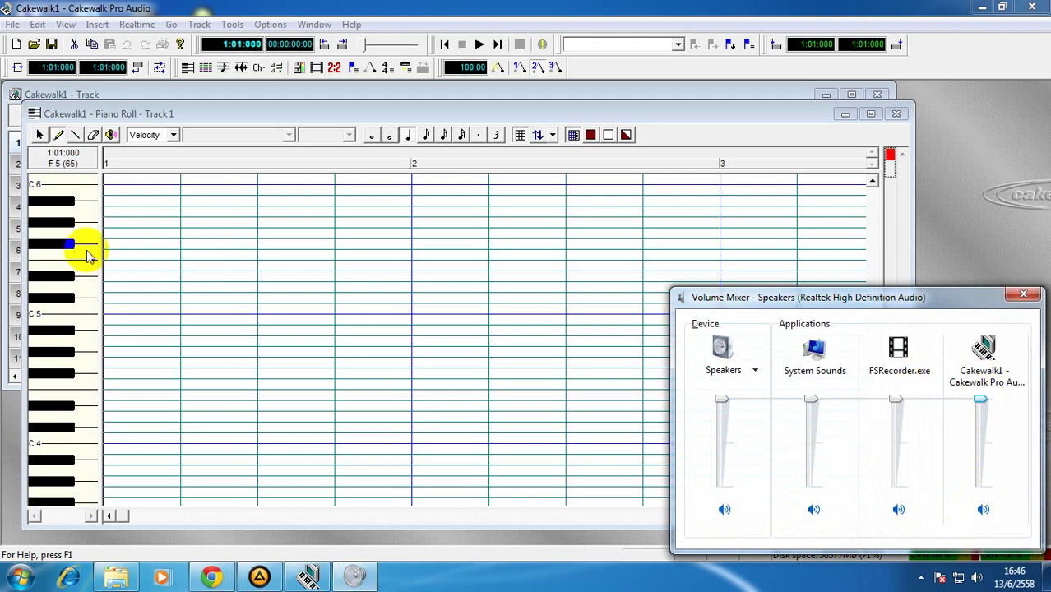
# Step: Play notes across several octaves on the Piano Roll's keyboard to test the MIDI output sound
pyautogui.click(84, 278)
pyautogui.click(82, 299)
pyautogui.click(77, 359)
pyautogui.click(72, 416)
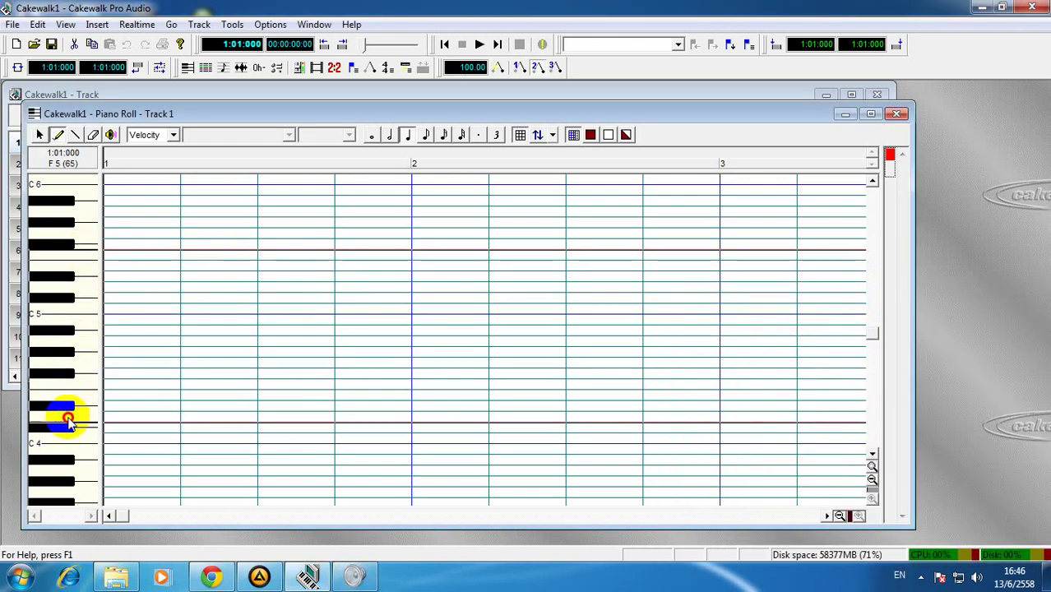
pyautogui.click(61, 268)
pyautogui.click(52, 212)
pyautogui.click(53, 287)
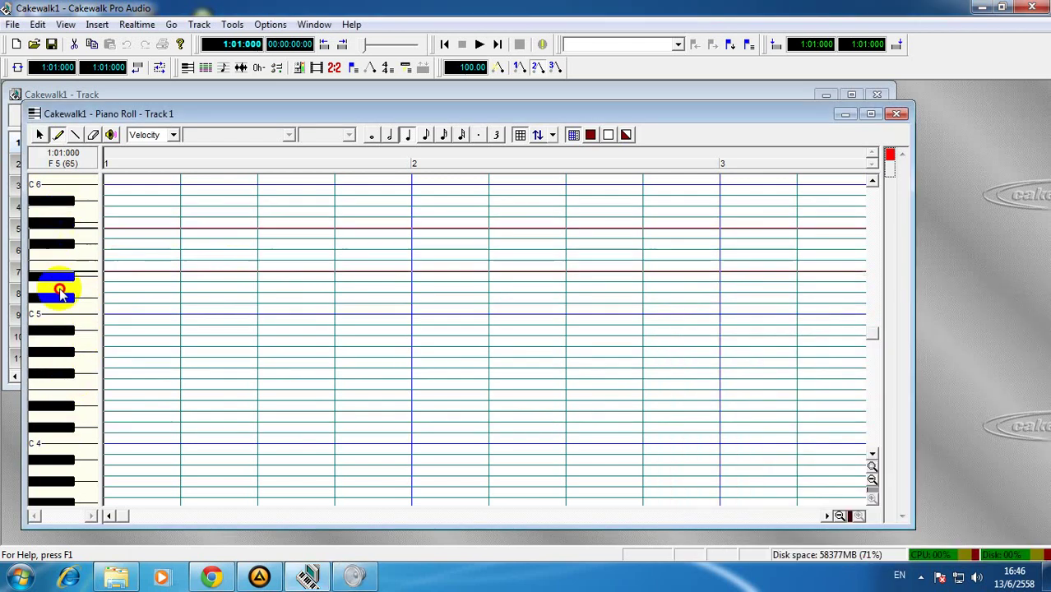
pyautogui.click(65, 369)
pyautogui.click(77, 305)
pyautogui.click(56, 207)
pyautogui.click(59, 328)
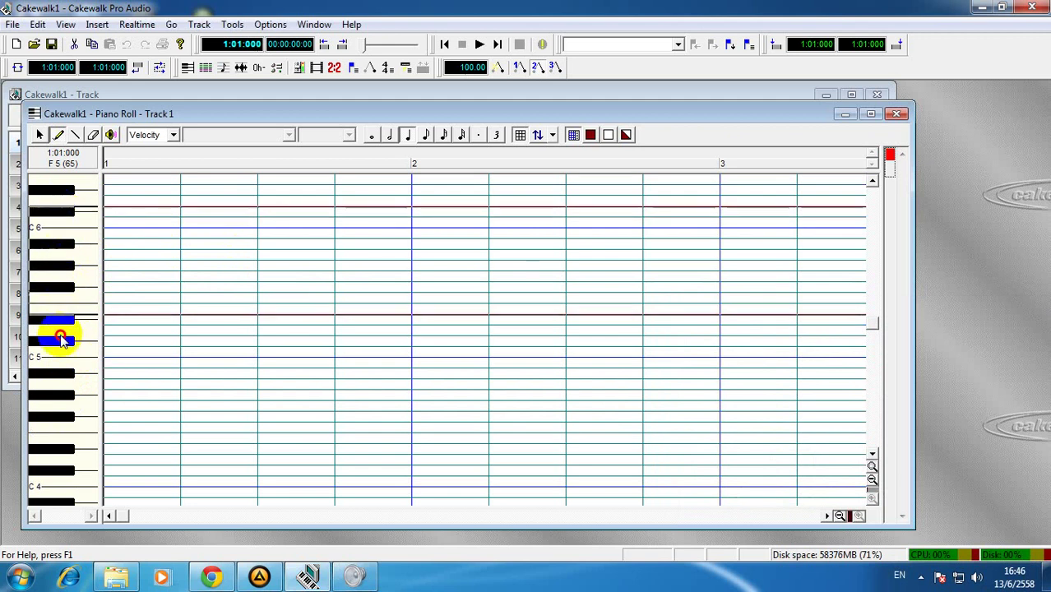
pyautogui.scroll(2, 60, 333)
pyautogui.click(62, 337)
pyautogui.click(50, 276)
pyautogui.click(70, 240)
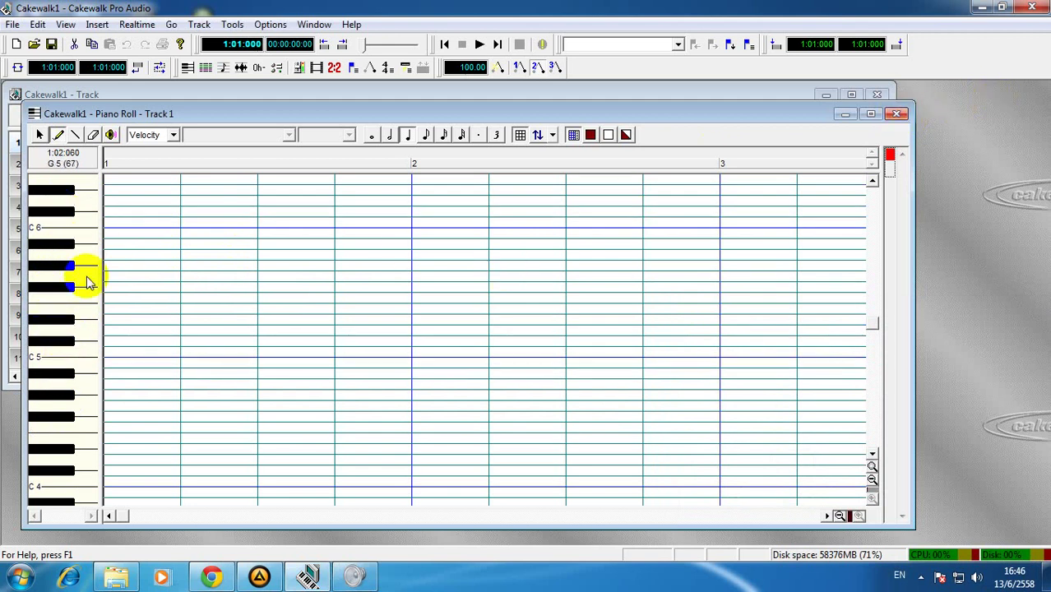
pyautogui.click(68, 190)
pyautogui.click(78, 211)
pyautogui.click(71, 274)
pyautogui.click(58, 422)
pyautogui.click(71, 230)
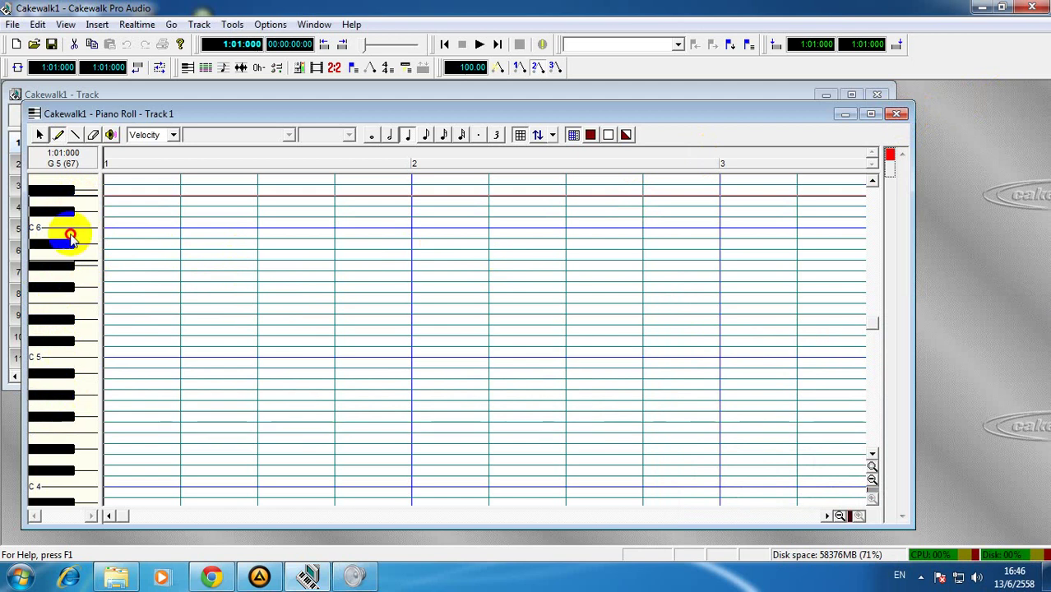
pyautogui.click(72, 265)
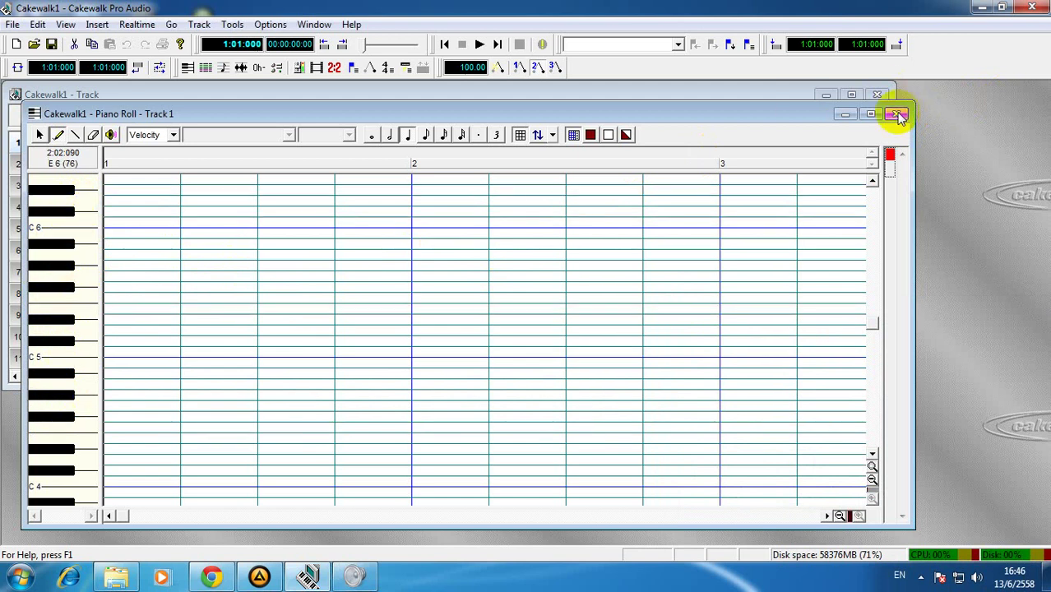